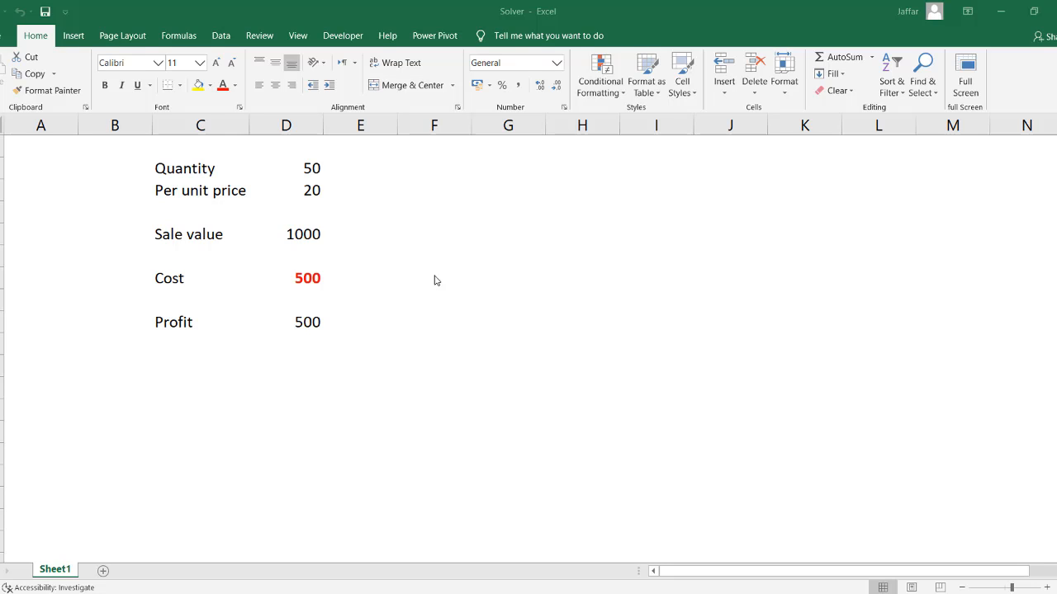
Step: Format column D's numbers with a thousands separator and no decimals
left_click(299, 123)
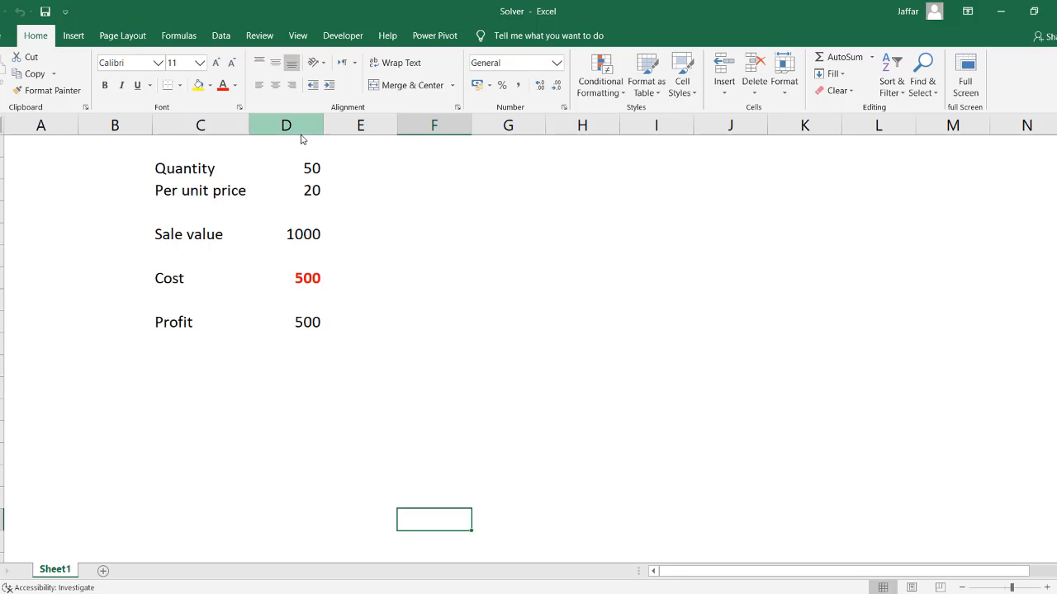
left_click(518, 85)
left_click(450, 247)
Step: Show the formula bar so the sale value formula in D5 can be read
left_click(303, 235)
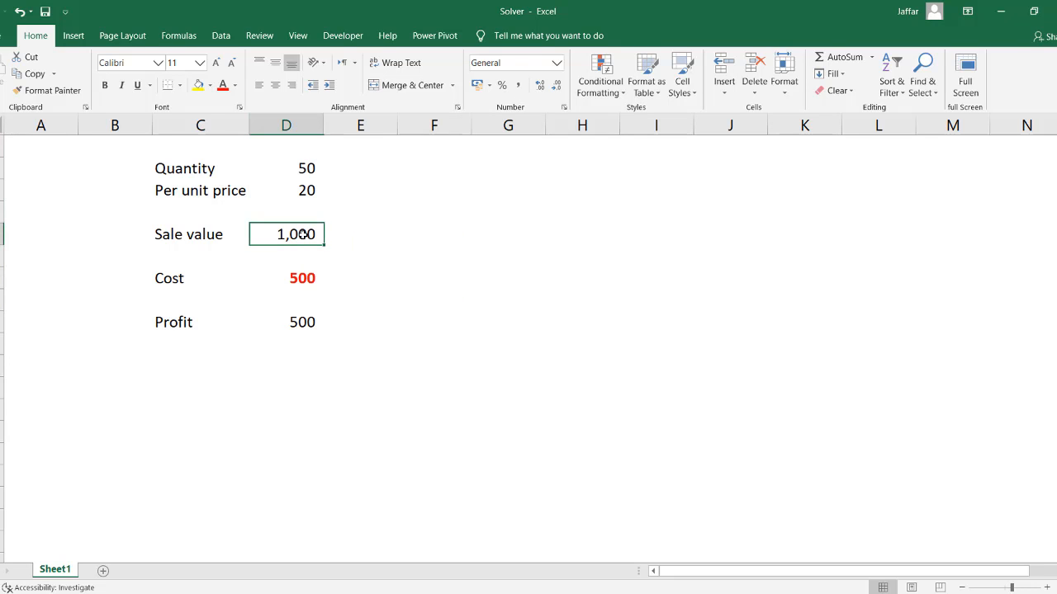
left_click(220, 38)
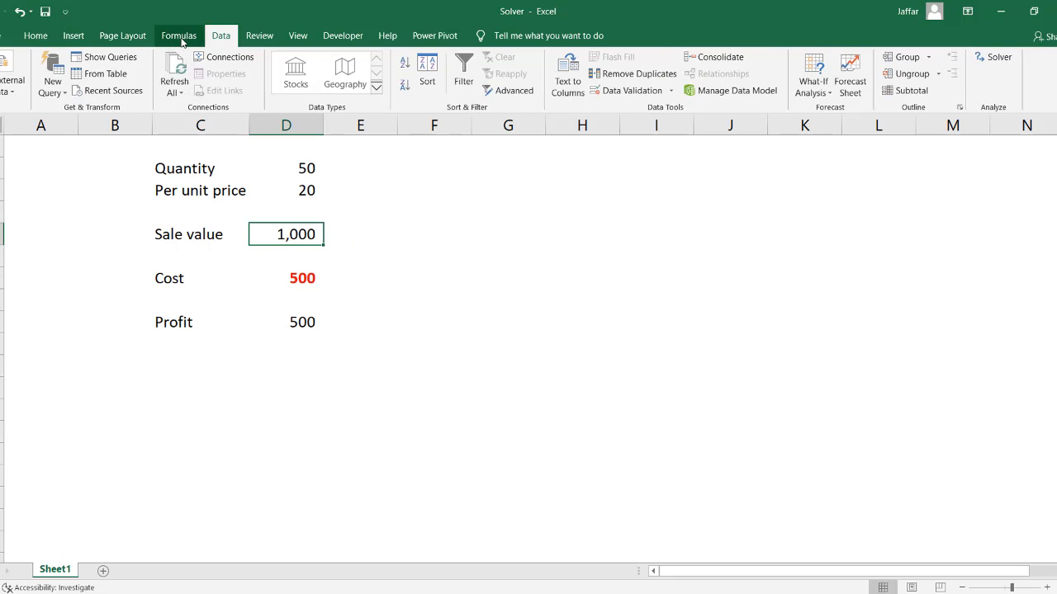
left_click(181, 39)
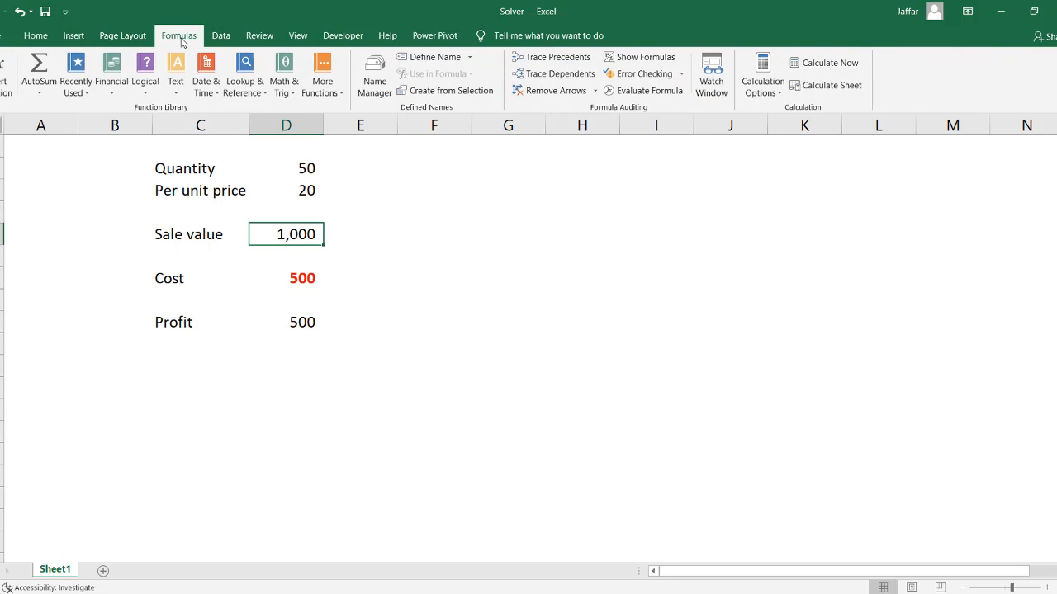
left_click(302, 36)
left_click(190, 63)
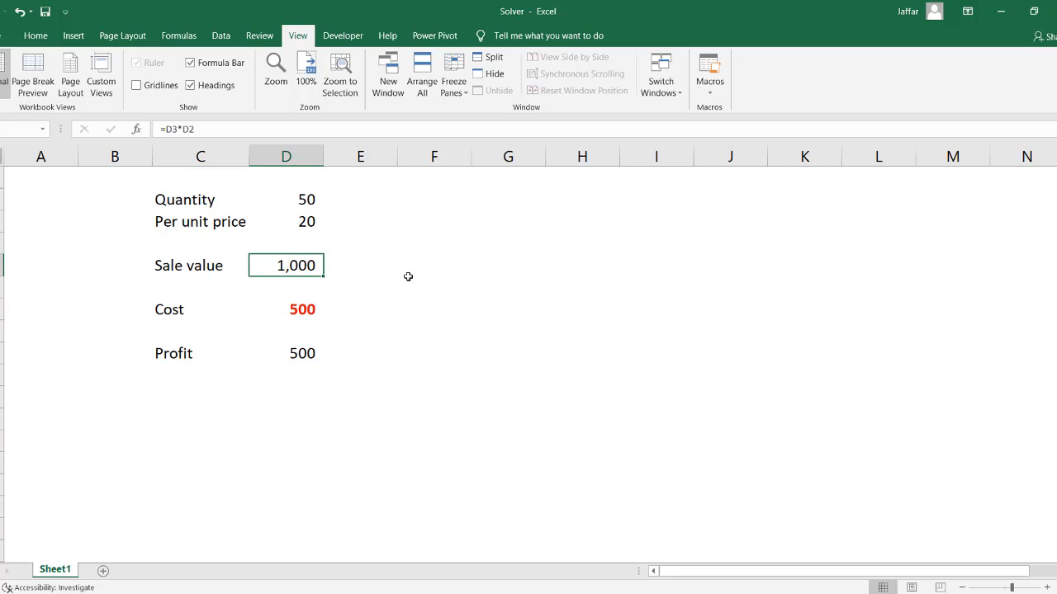
Step: Enter the target profit 600 in E9, next to the profit figure
left_click(362, 350)
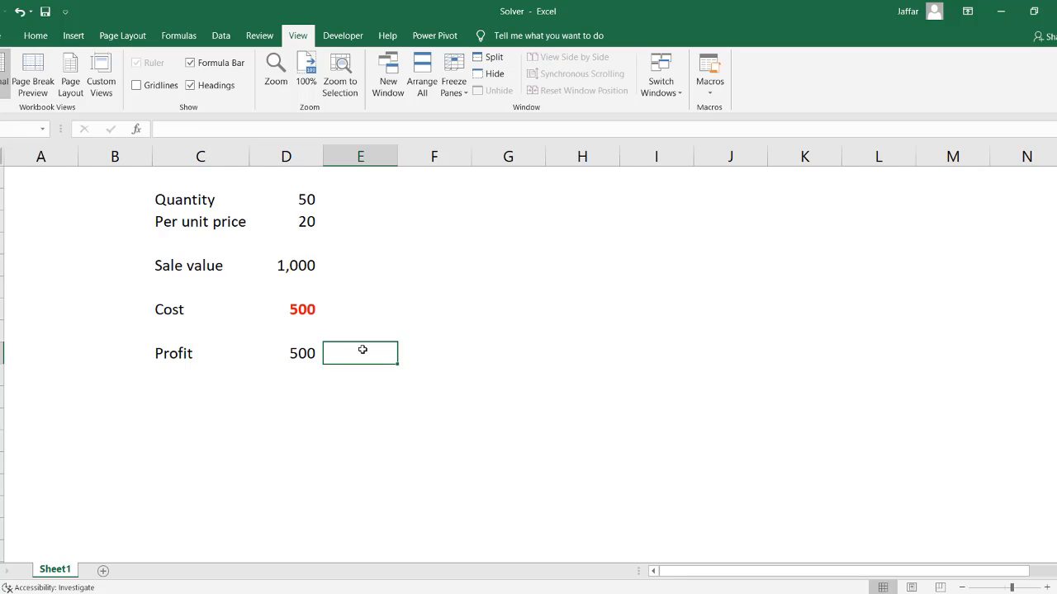
type("600")
key("Tab")
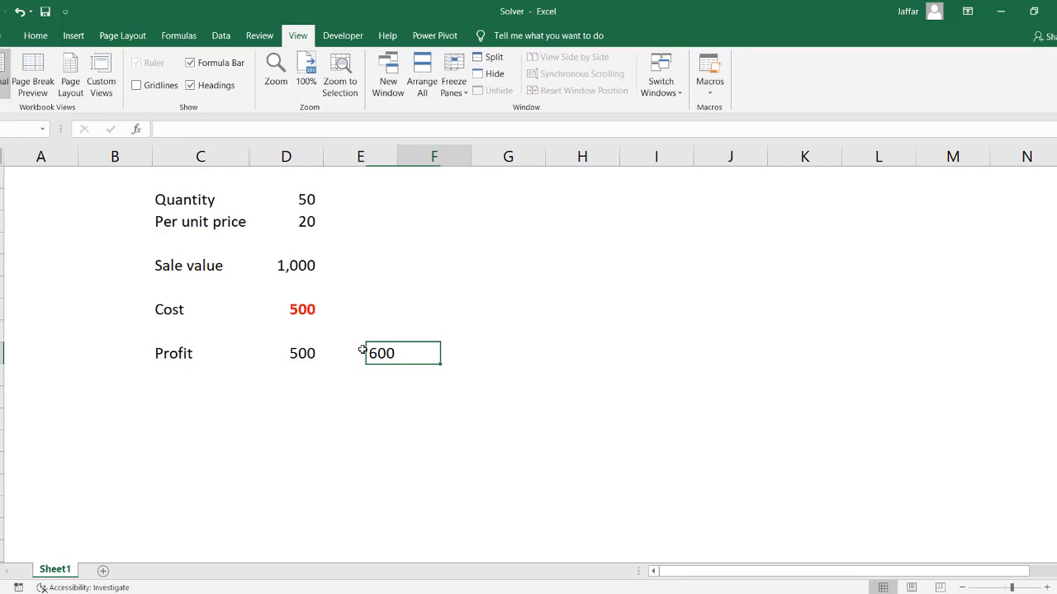
Step: Review the quantity and per unit price cells that feed the profit calculation
key("Up")
key("Up")
key("Up")
key("Up")
key("Up")
key("Up")
key("Up")
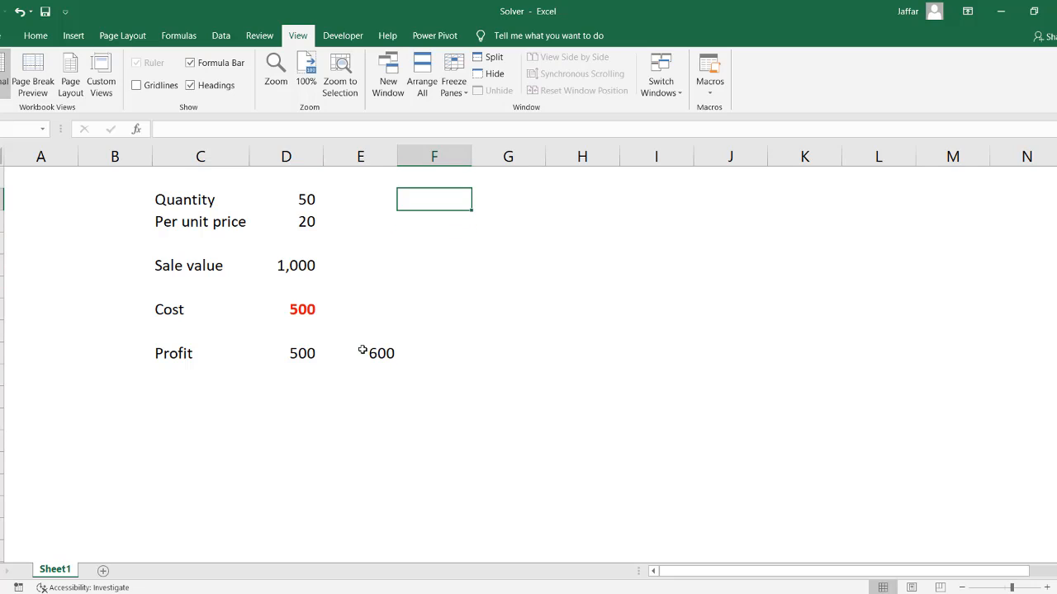
key("Left")
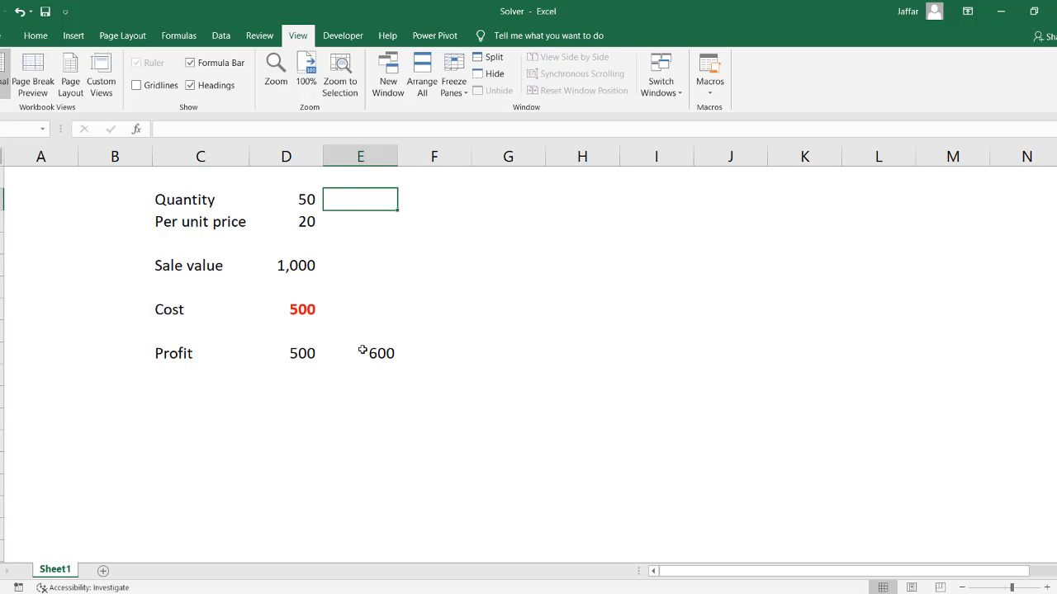
key("Down")
key("Left")
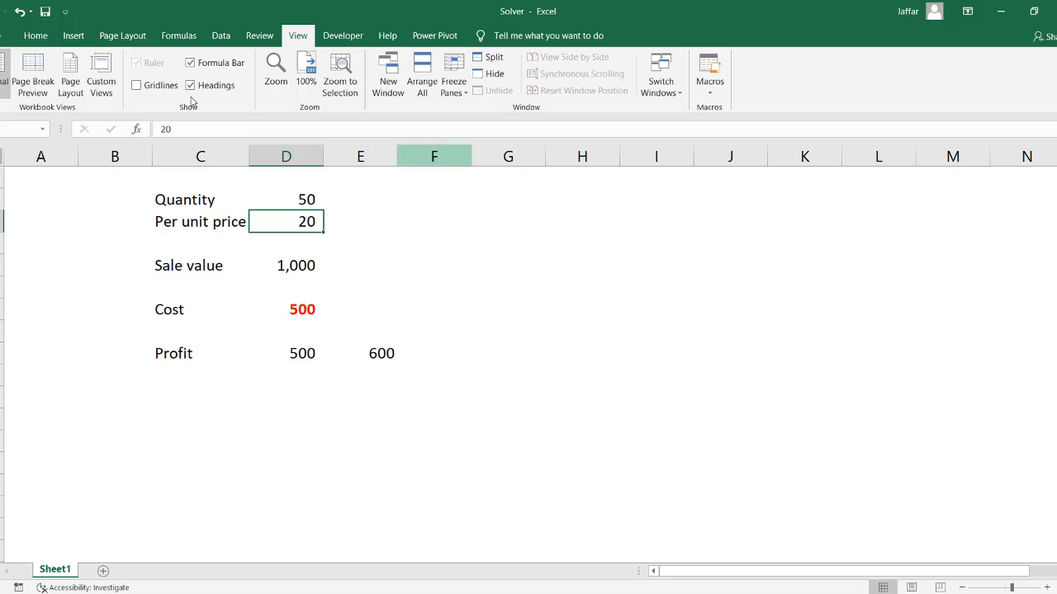
Step: Use Goal Seek to set the profit in D9 to 600 by changing the quantity in D2, and keep the solution
left_click(226, 38)
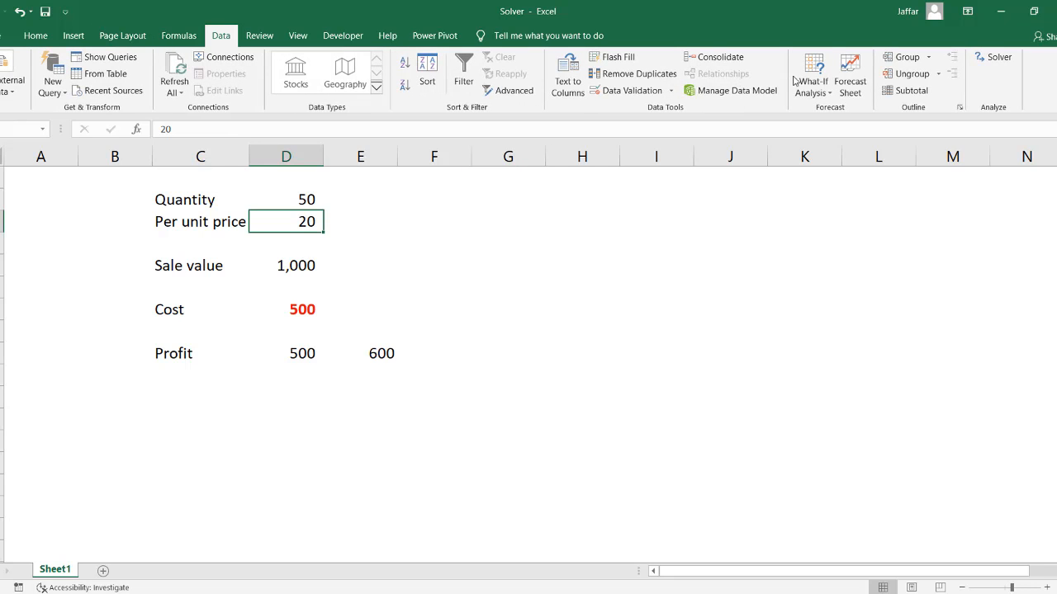
left_click(825, 94)
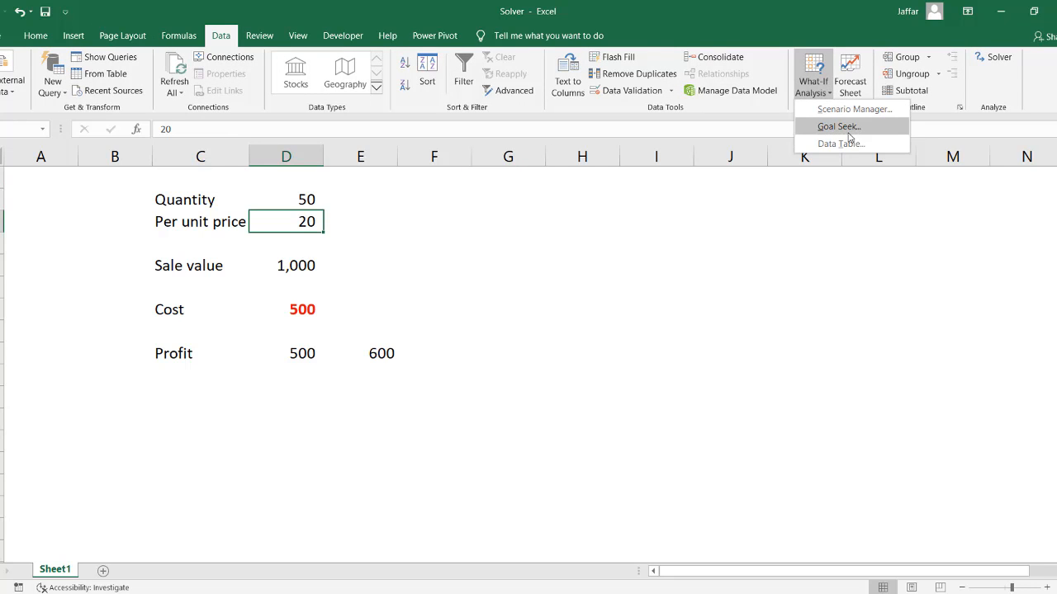
left_click(840, 127)
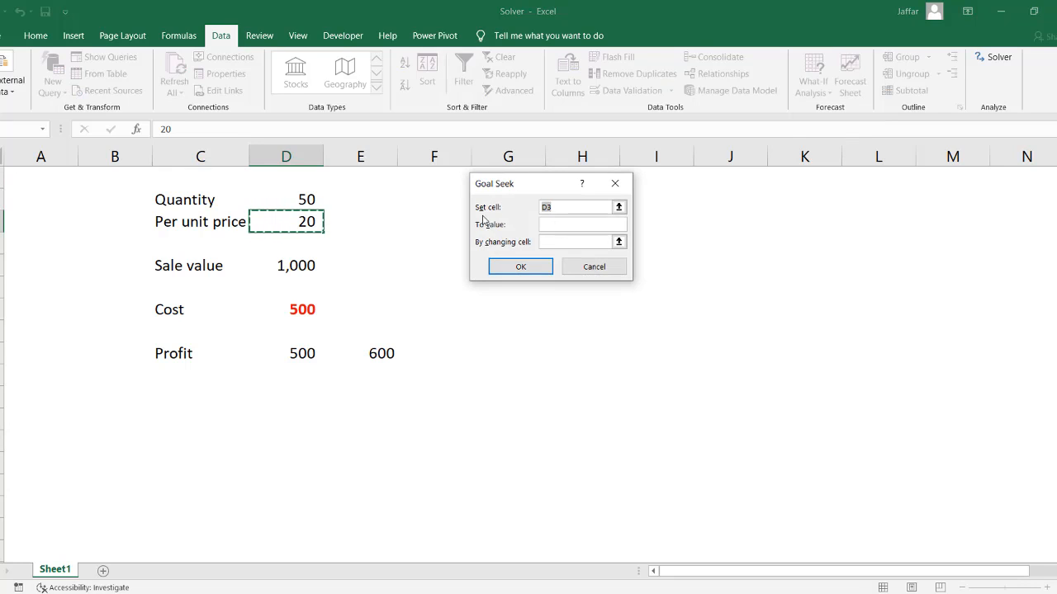
left_click(299, 353)
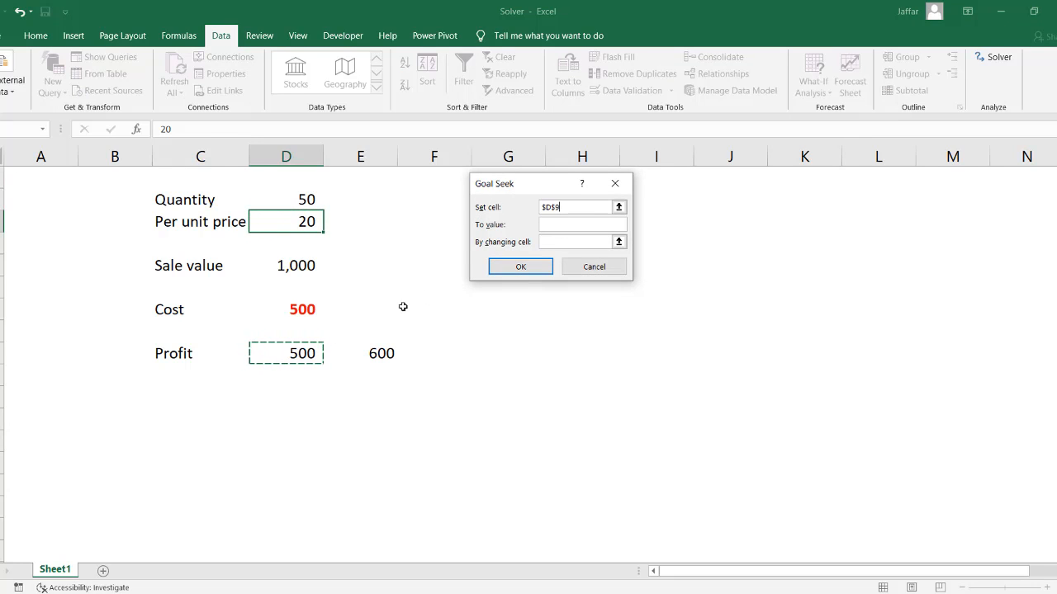
left_click(619, 223)
type("600")
left_click(557, 241)
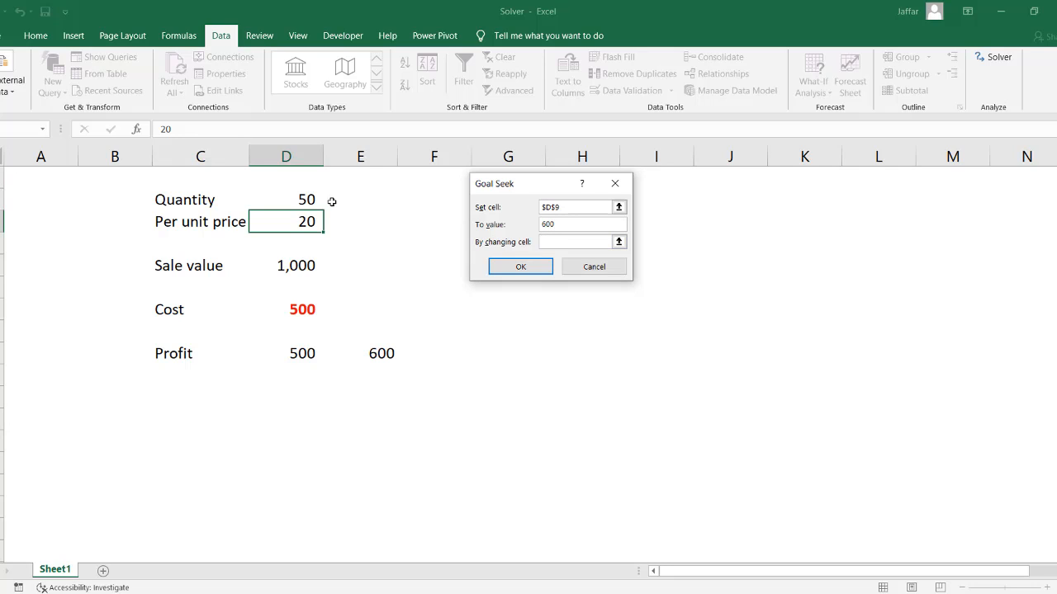
left_click(302, 199)
left_click(521, 268)
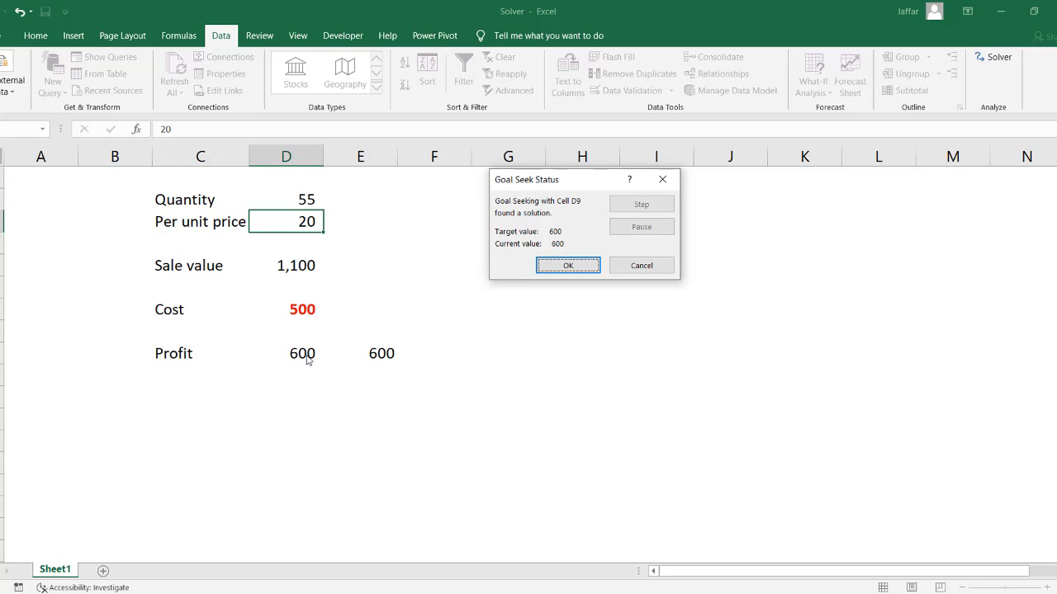
left_click(561, 266)
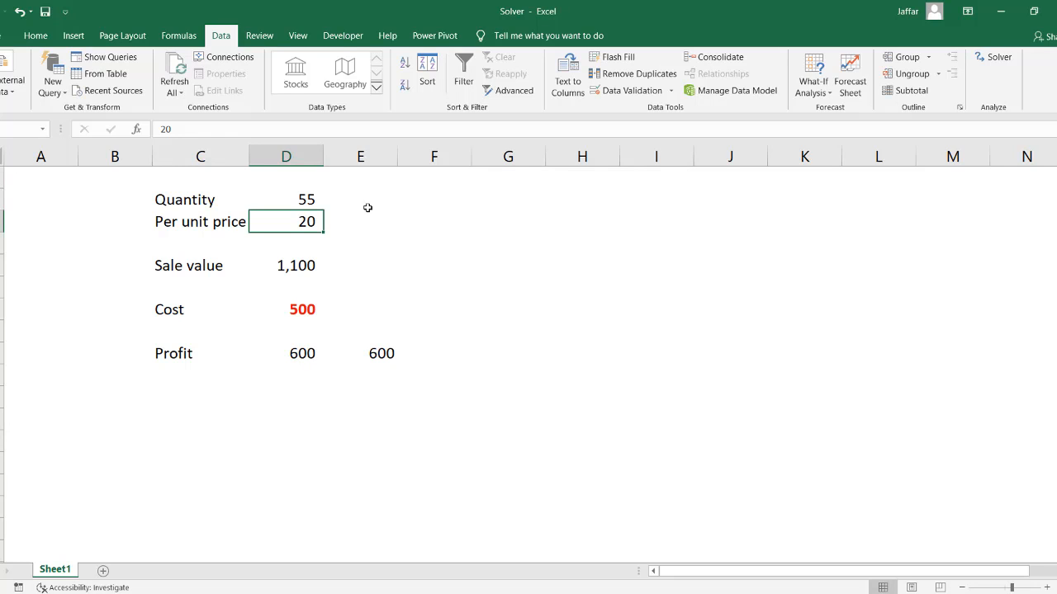
Step: Set the target profit in E9 to 700
left_click(304, 200)
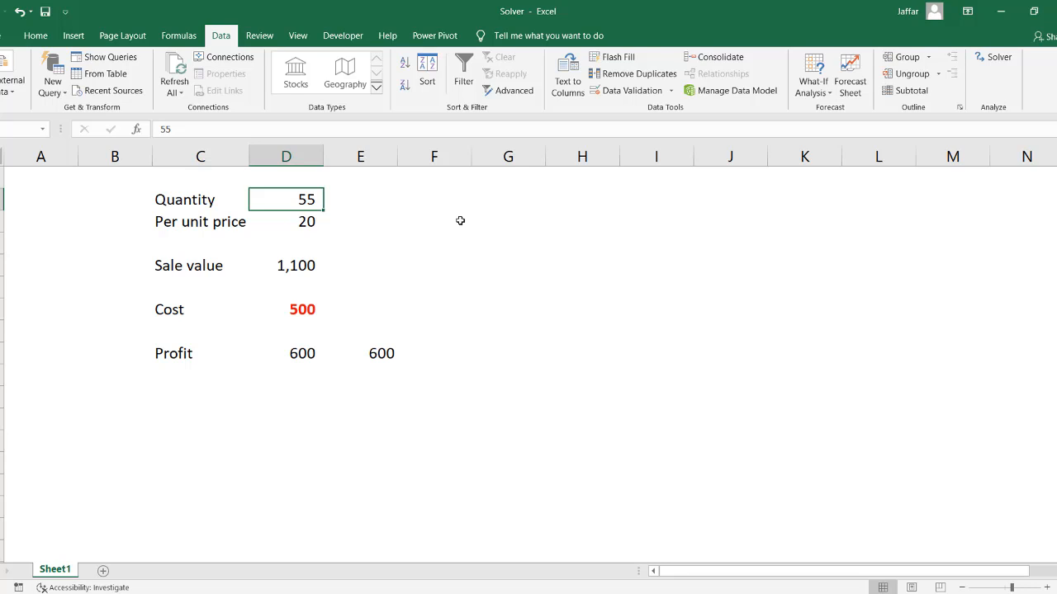
left_click(293, 223)
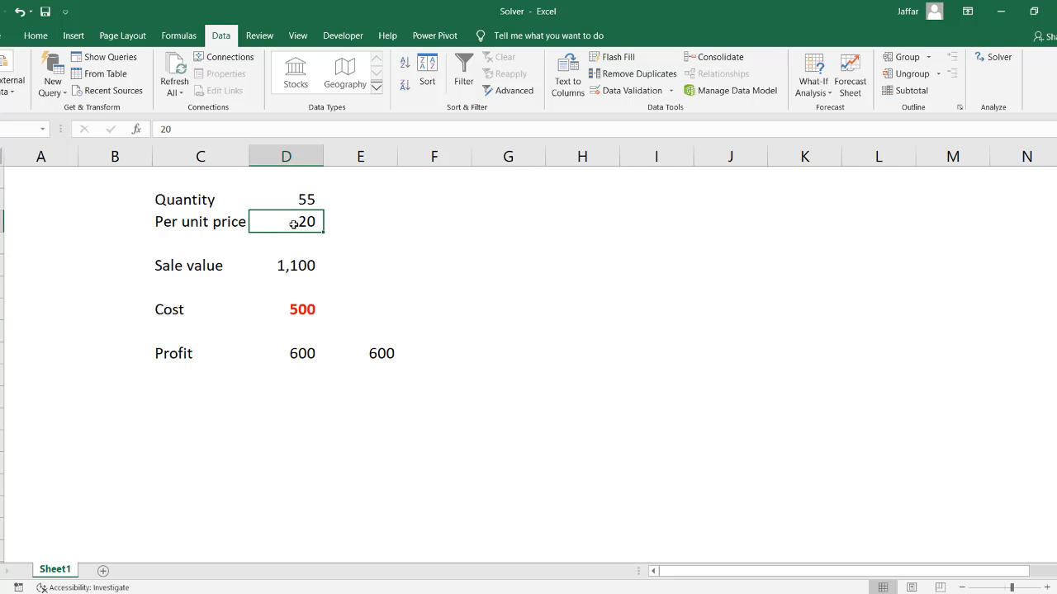
left_click(382, 354)
type("700")
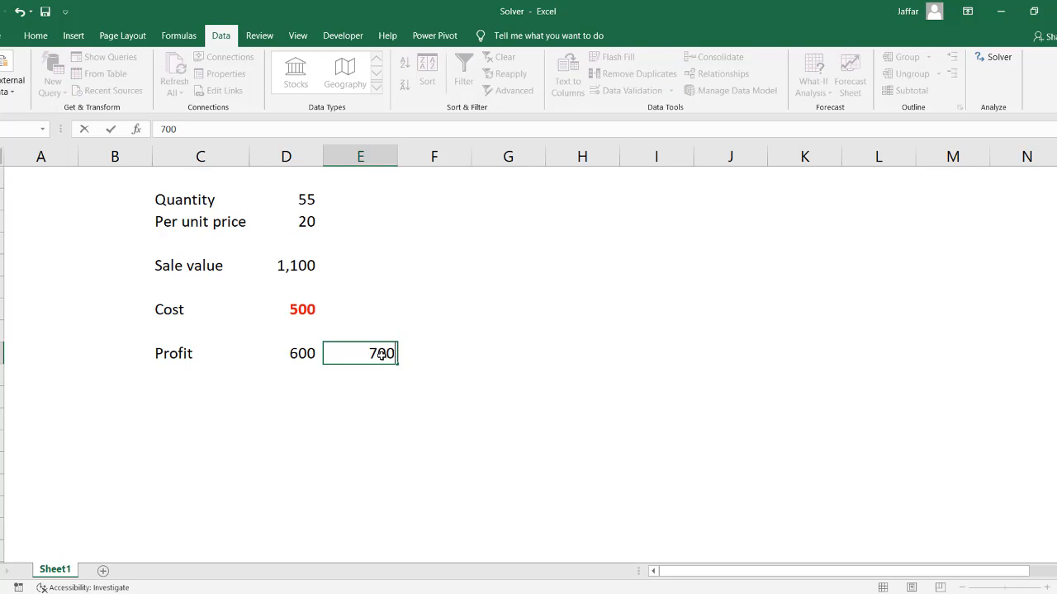
key("Return")
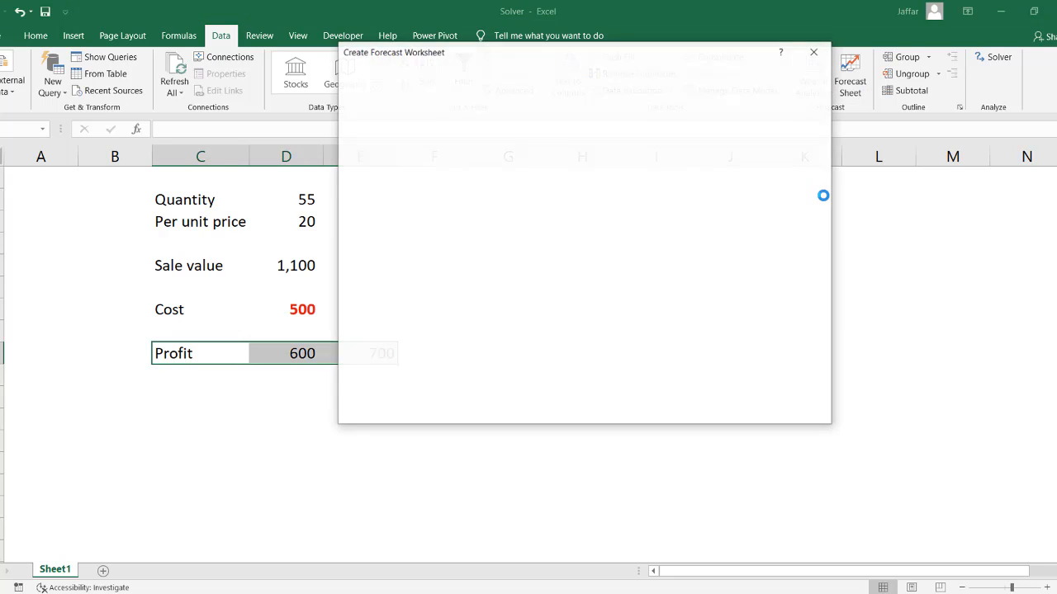
key("Escape")
left_click(817, 93)
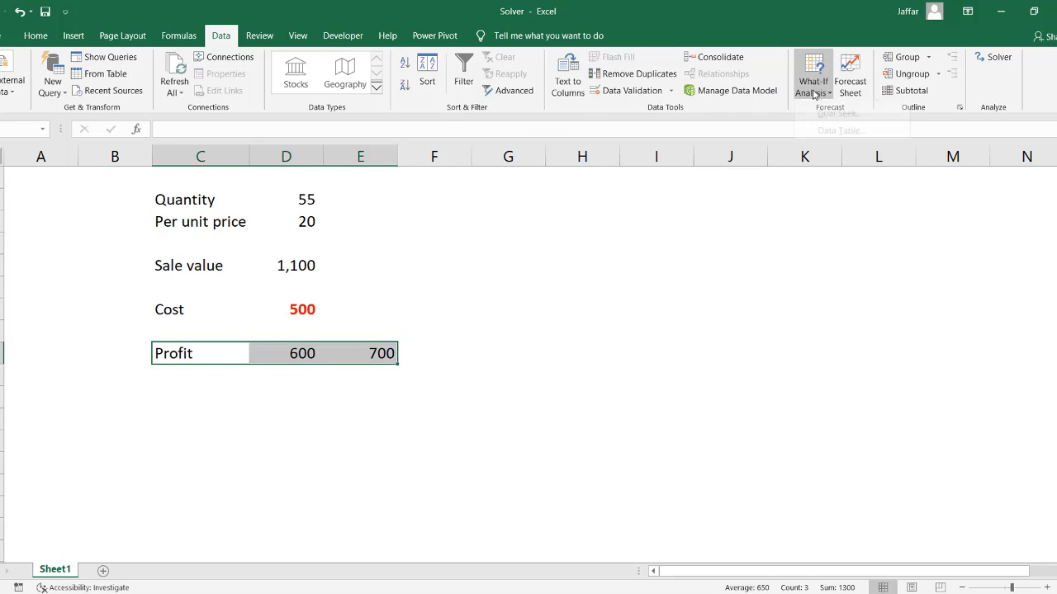
left_click(831, 127)
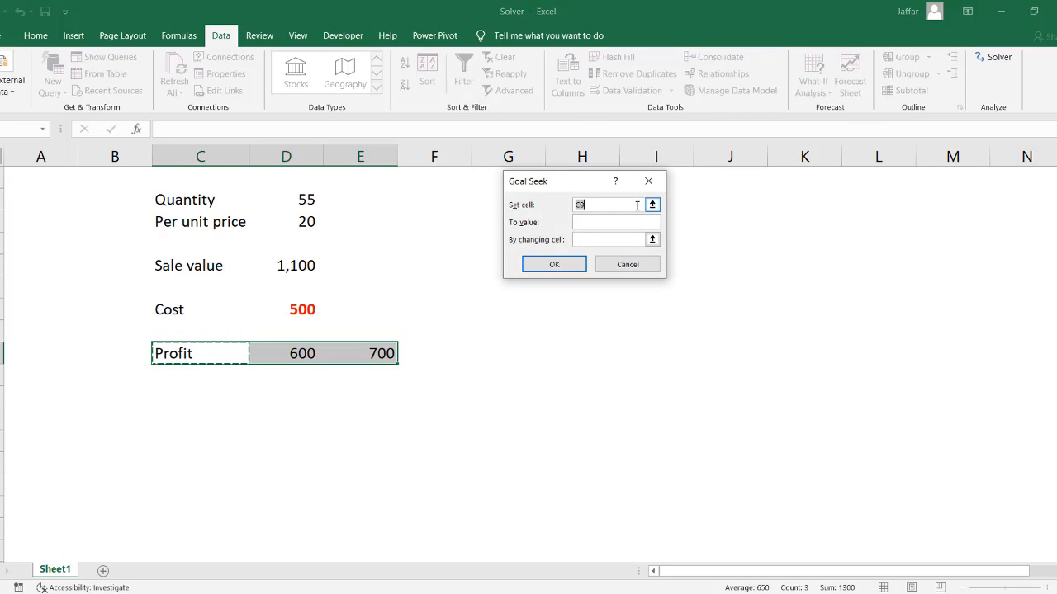
left_click(302, 354)
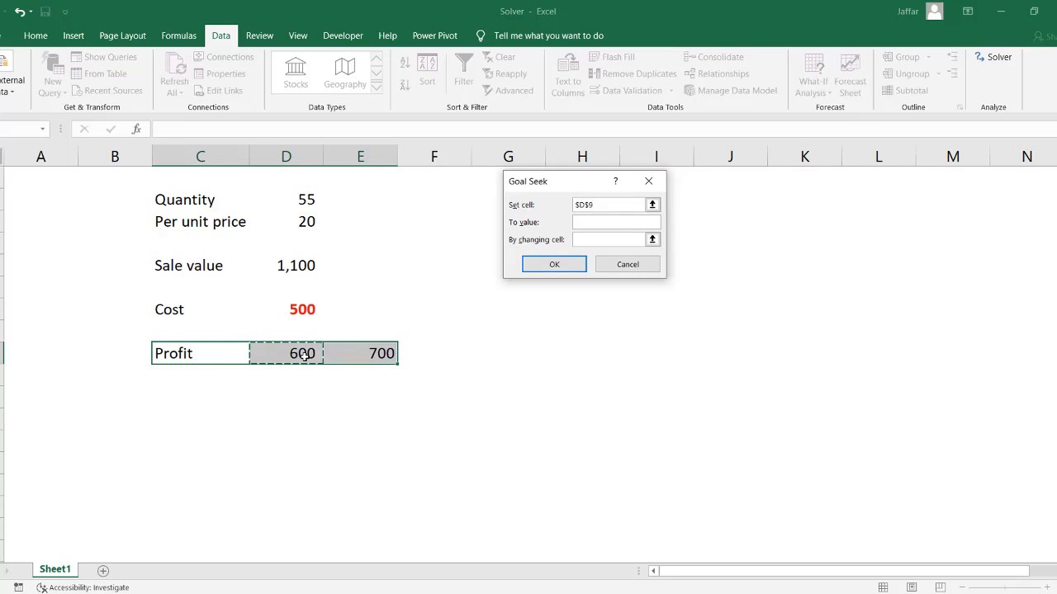
key("Escape")
left_click(504, 299)
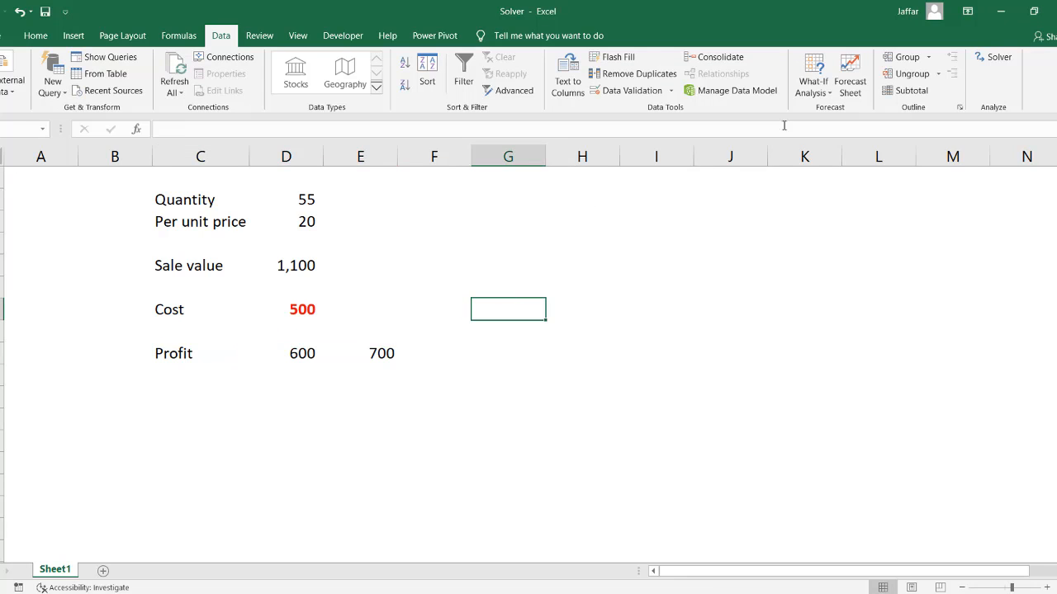
Step: Use Goal Seek to set the profit in D9 to 800 by changing the per unit price in D3, and keep the solution
left_click(810, 93)
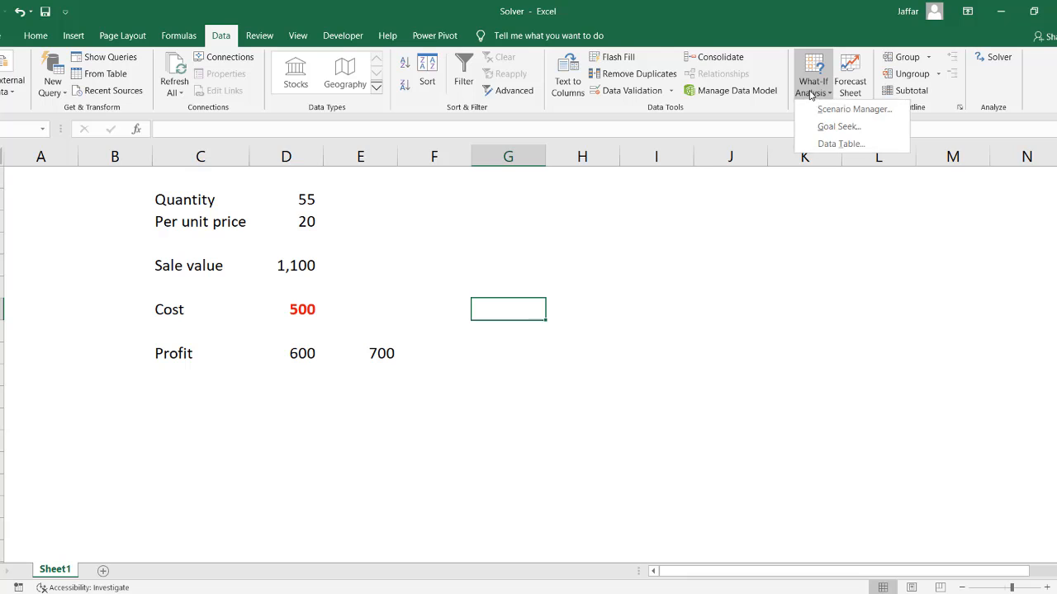
left_click(839, 127)
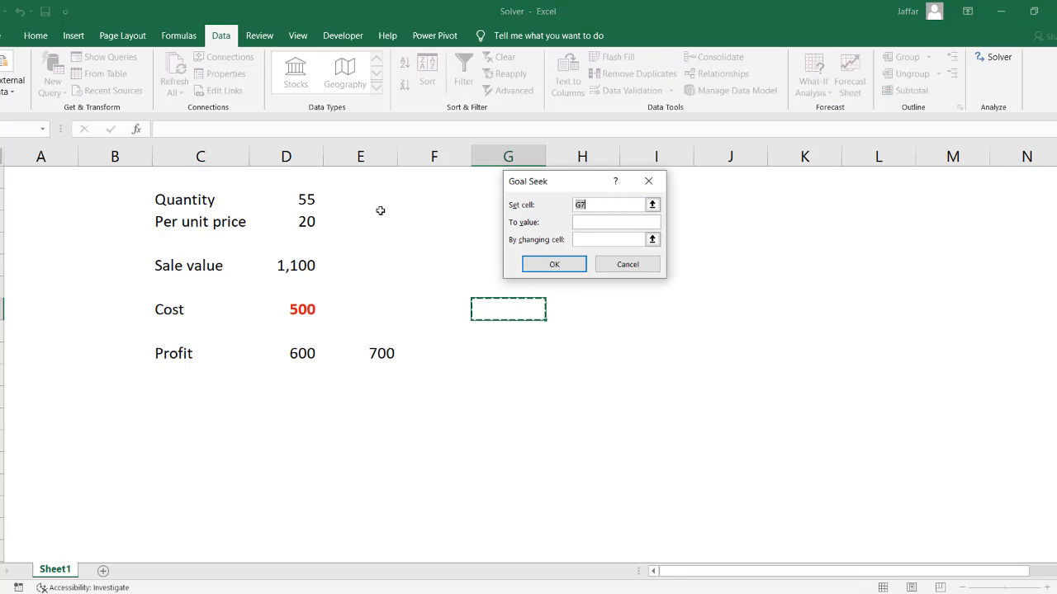
left_click(293, 343)
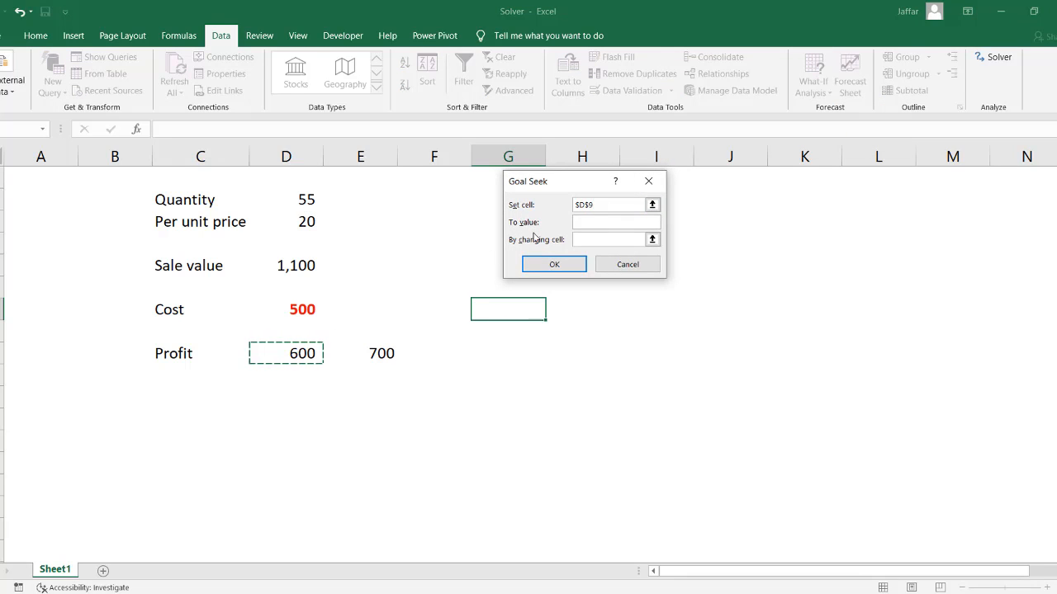
left_click(577, 222)
type("800")
left_click(588, 240)
left_click(305, 222)
left_click(554, 265)
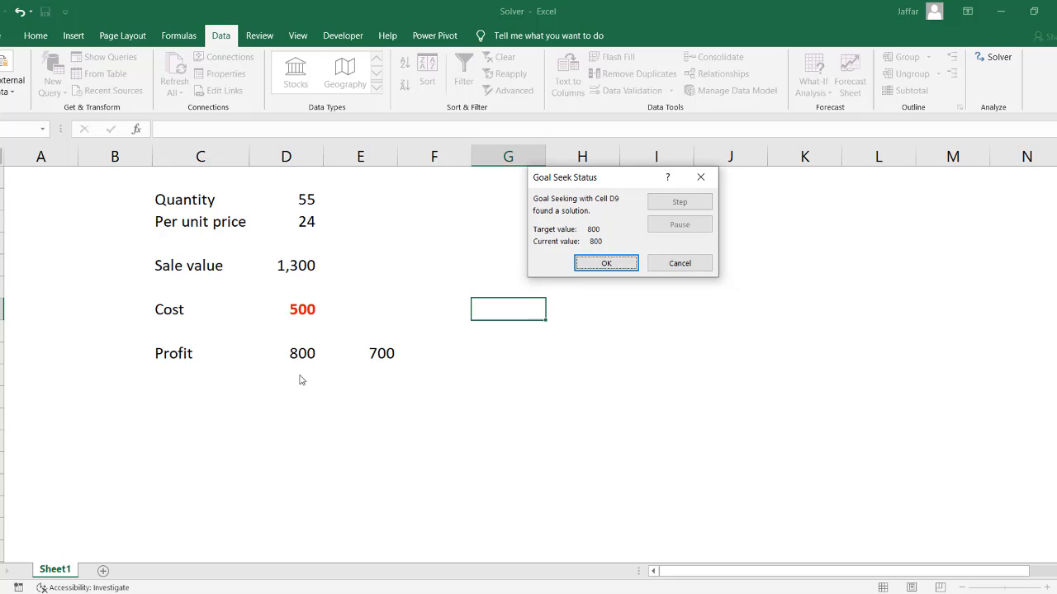
left_click(606, 263)
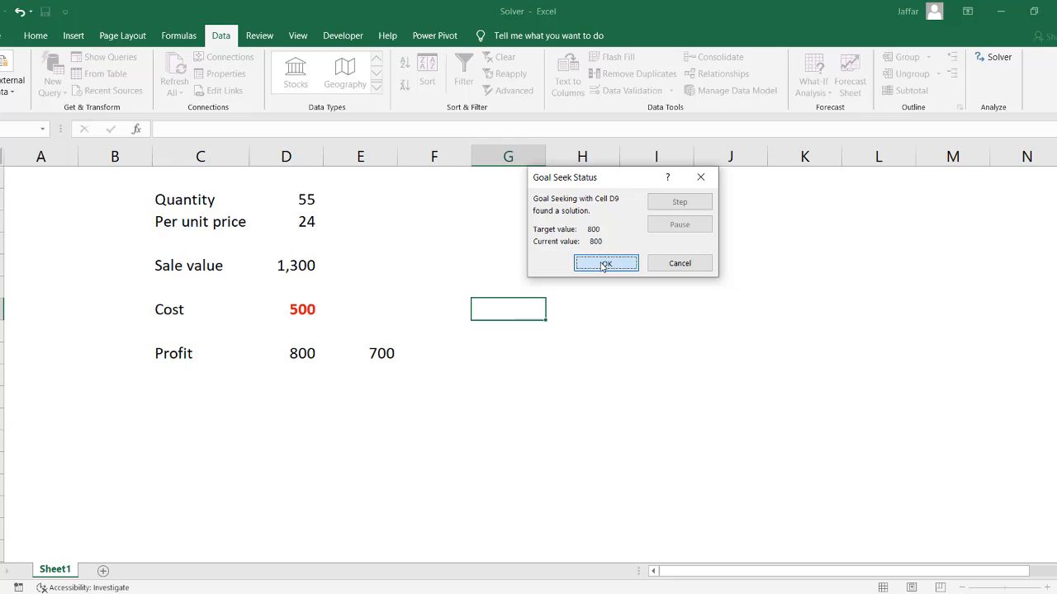
Step: Clear the target profit from E9 and enter 70 in F2 for quantity and 30 in F3 for per unit price
left_click(366, 353)
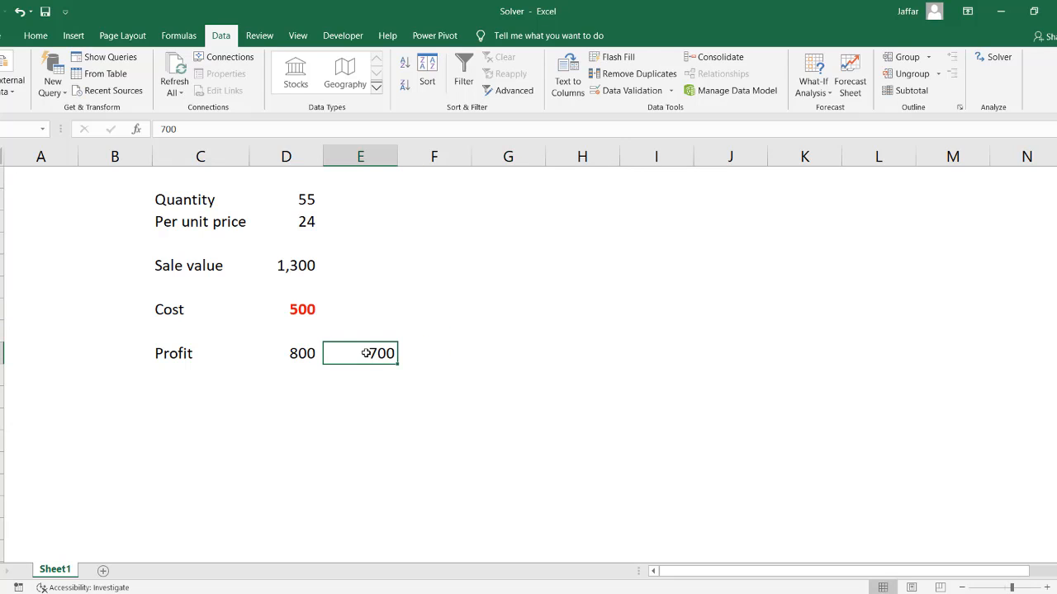
key("Delete")
left_click(361, 204)
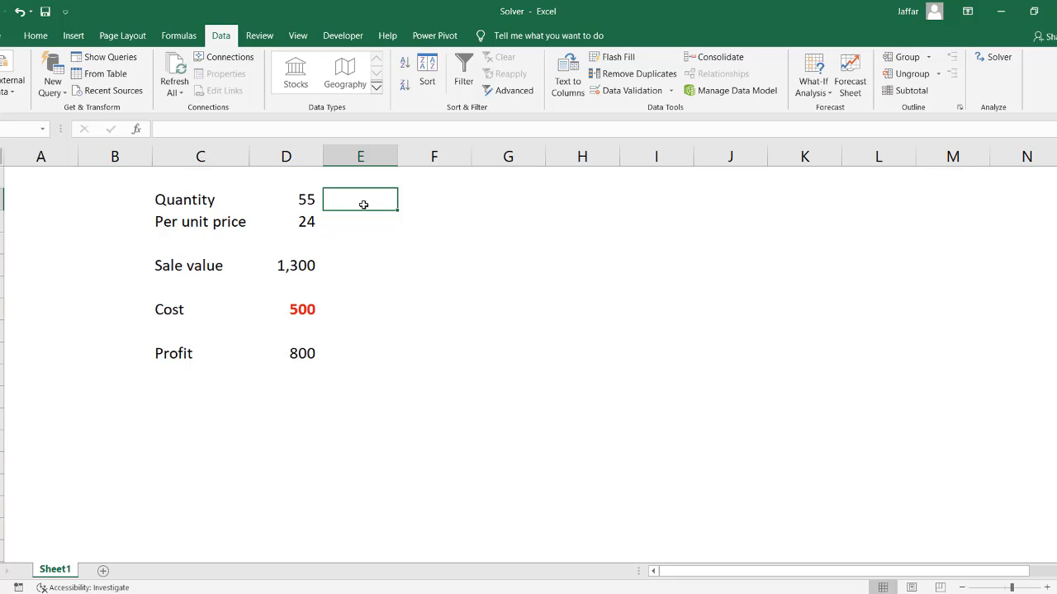
key("Right")
type("70")
key("Return")
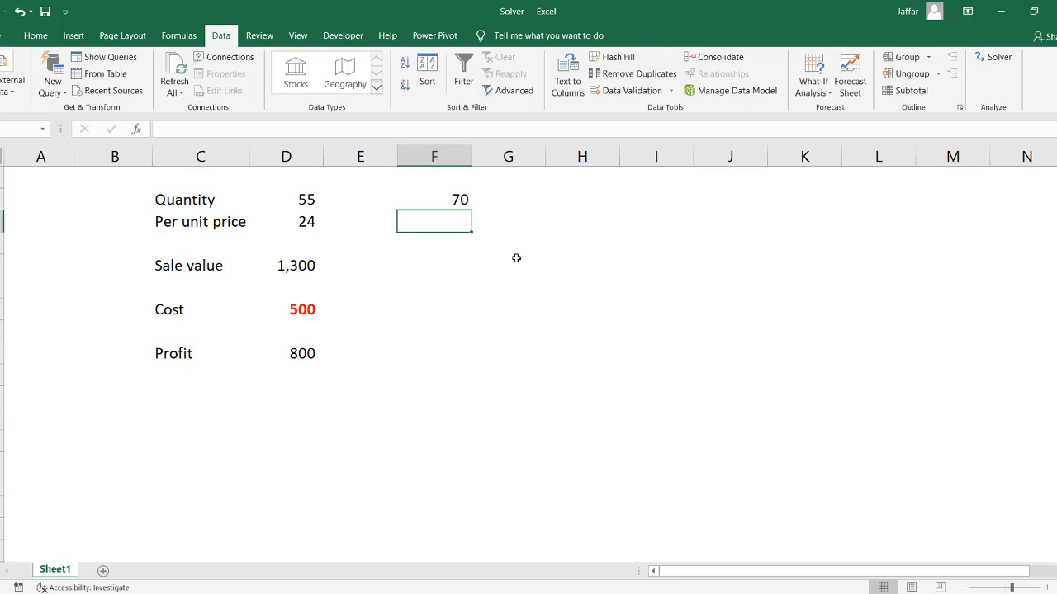
type("30")
key("Return")
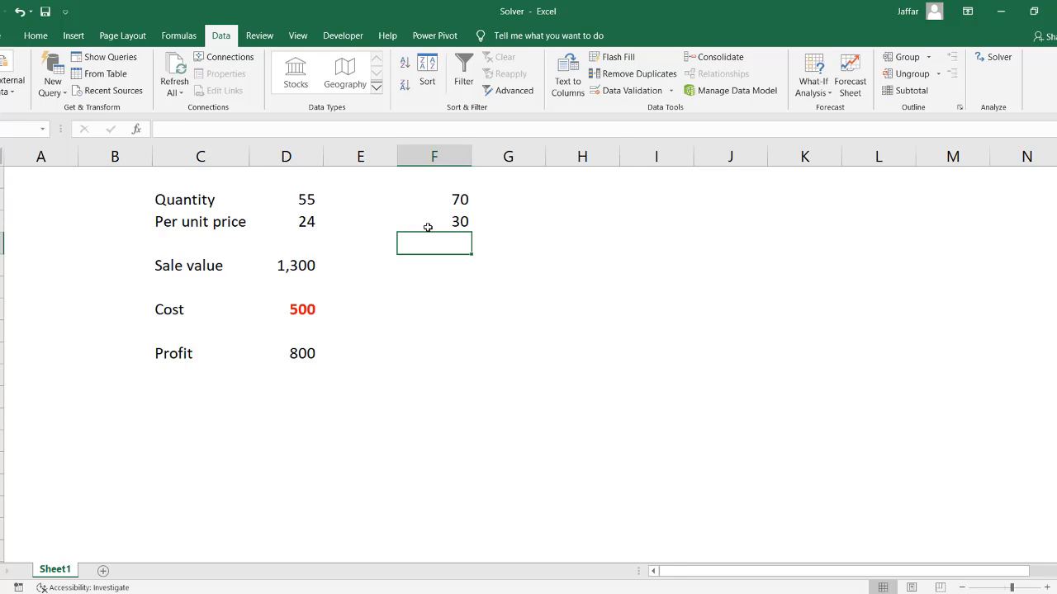
left_click(445, 360)
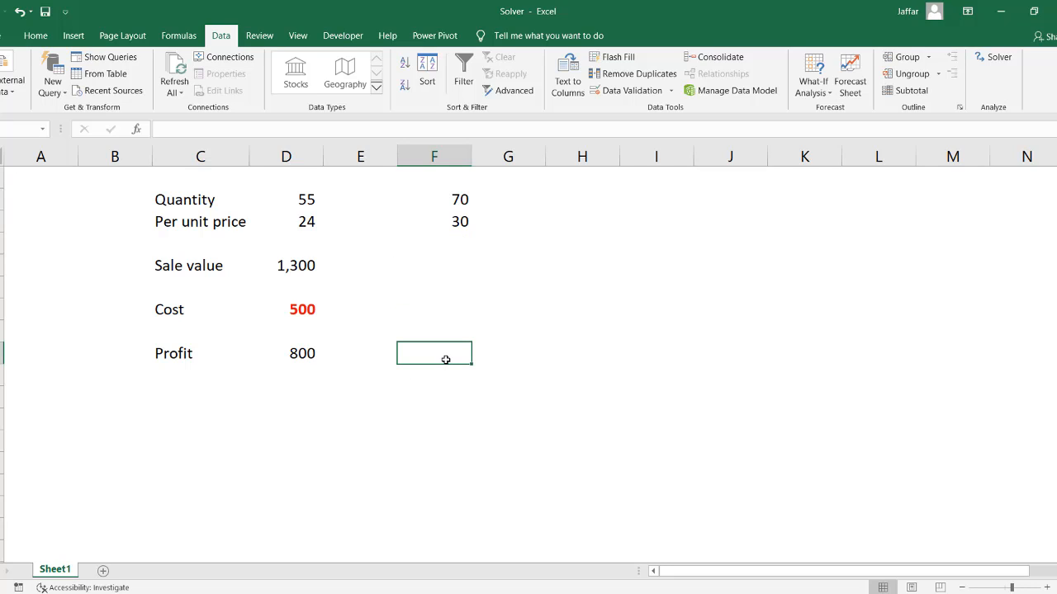
Step: Enter 1000 as the target profit in F9 and dismiss the CCleaner alert
type("1500")
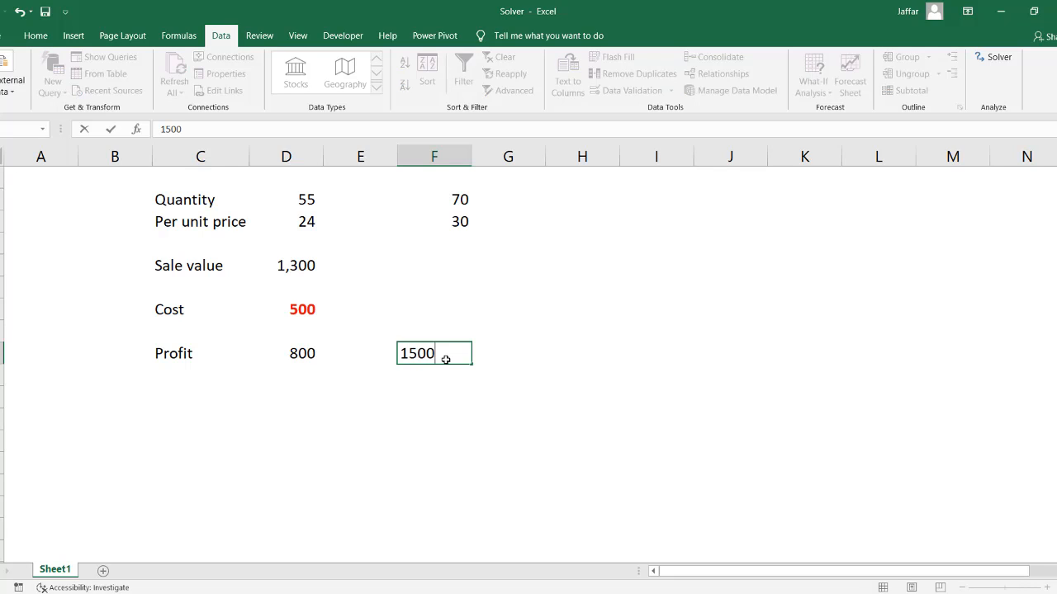
key("Return")
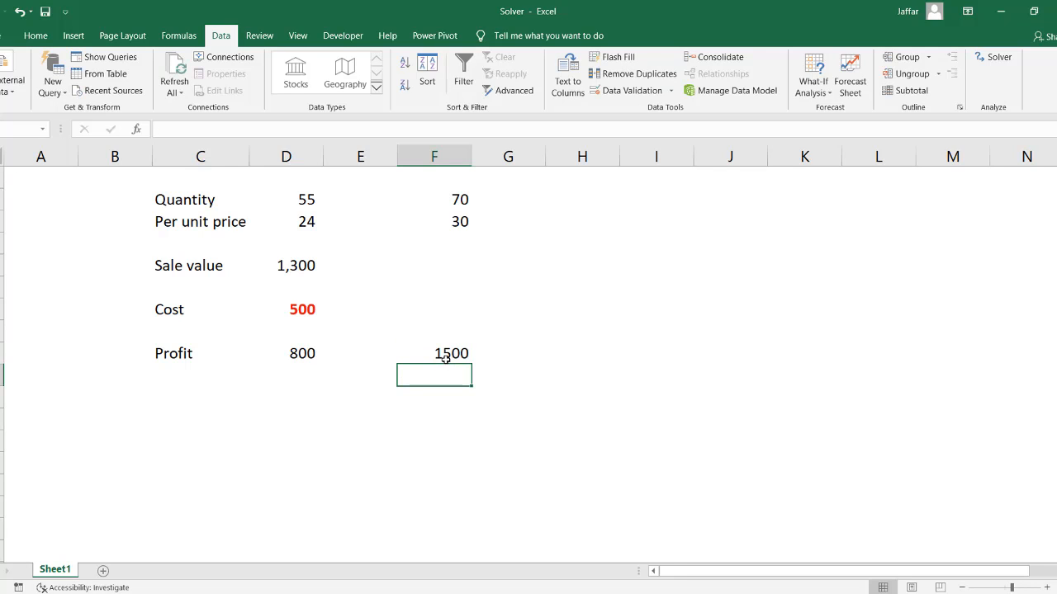
left_click(435, 354)
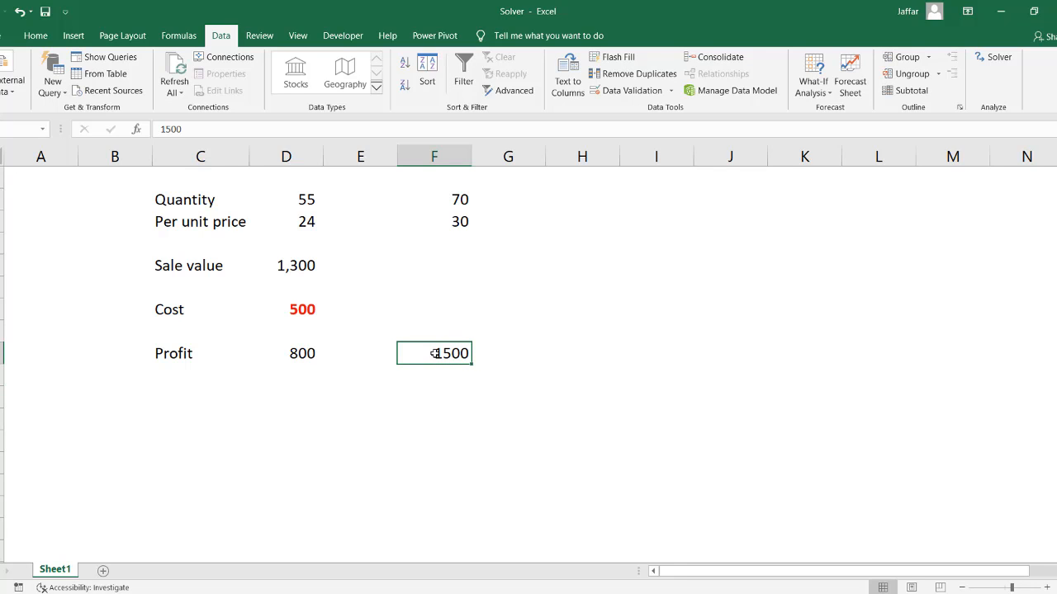
type("1000")
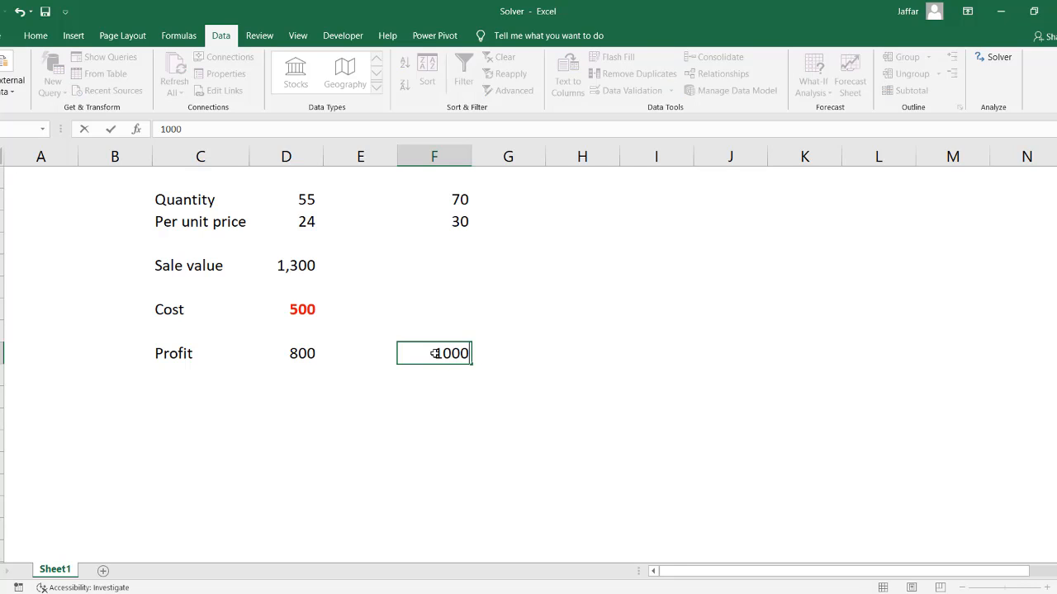
key("Return")
left_click(455, 349)
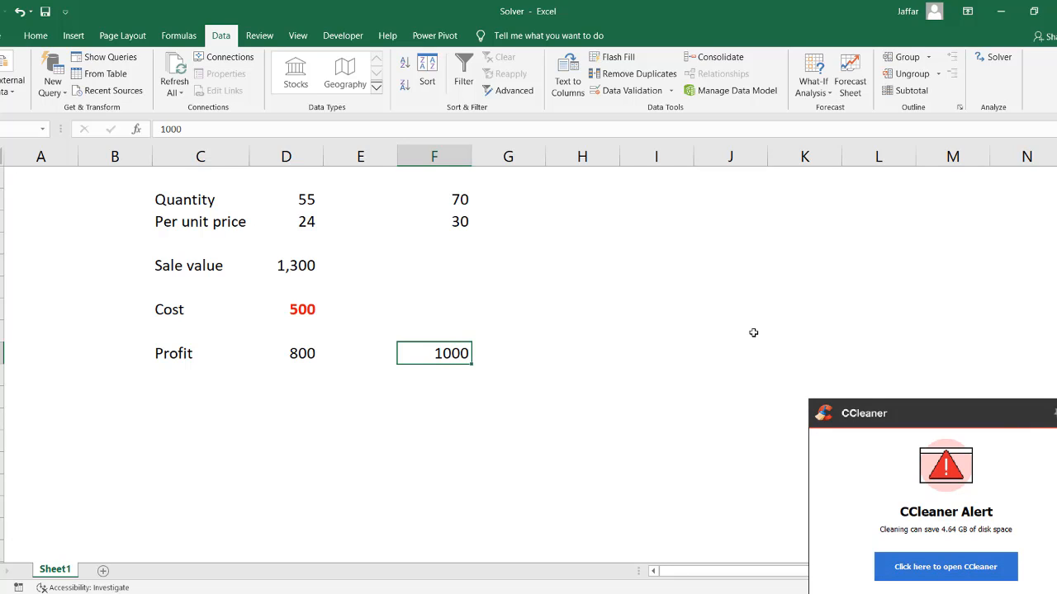
left_click(1054, 414)
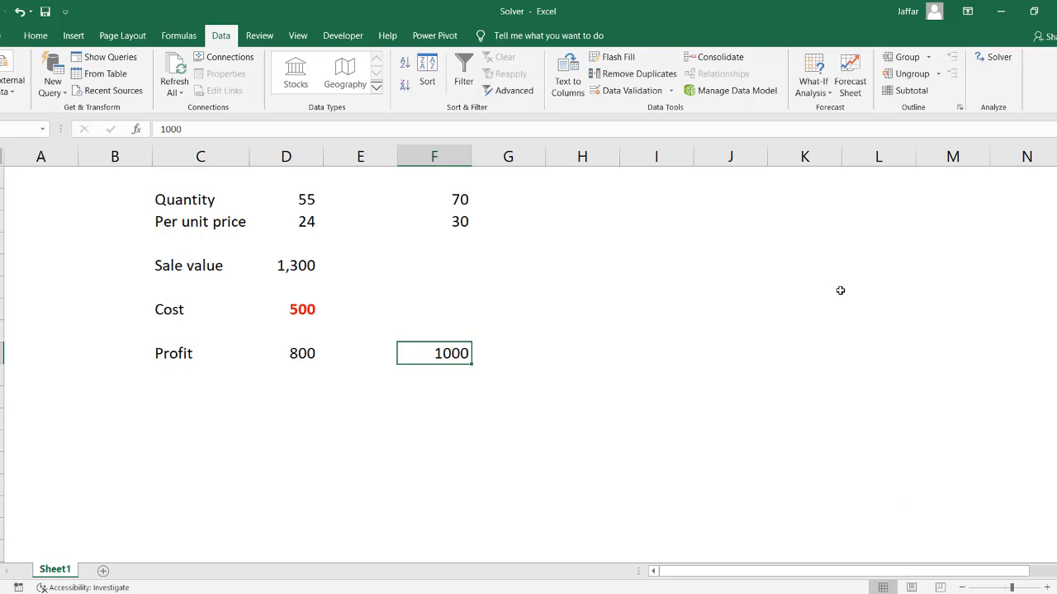
Step: Start Solver and replace the invalid objective reference with the profit cell D9
left_click(995, 59)
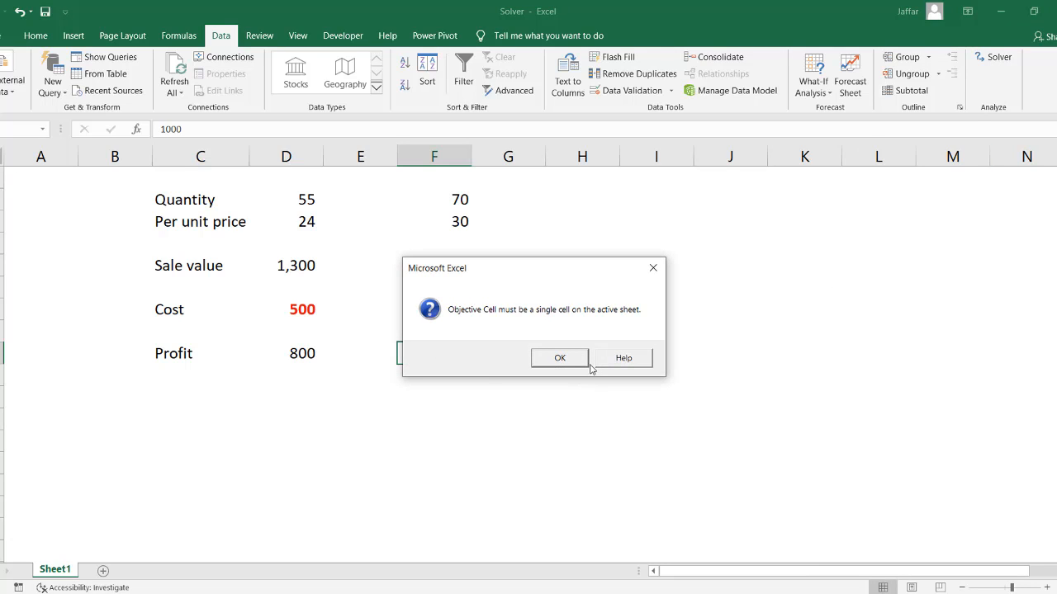
left_click(568, 359)
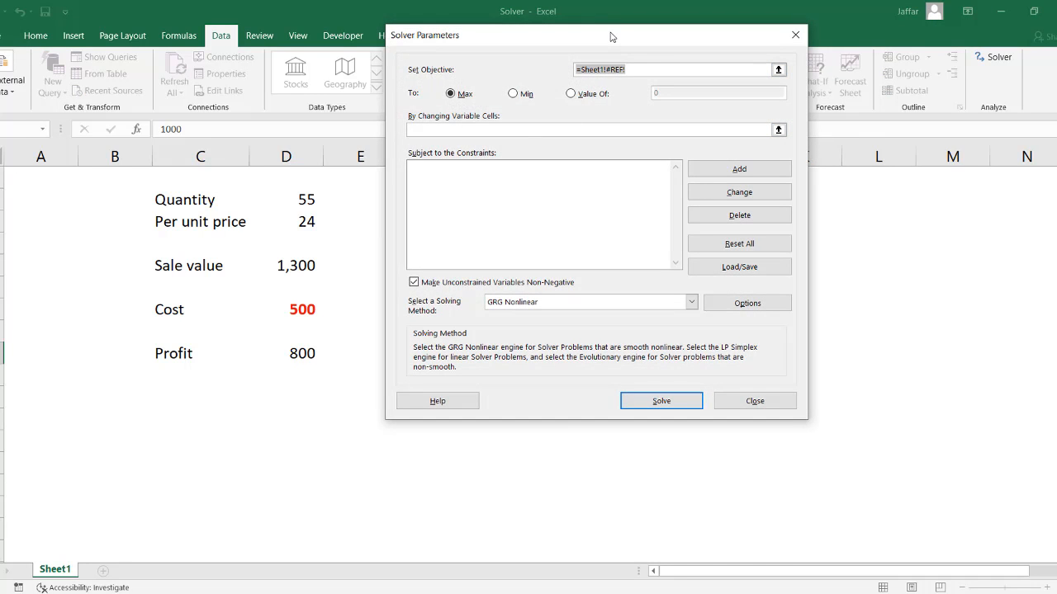
left_click_drag(611, 33, 778, 65)
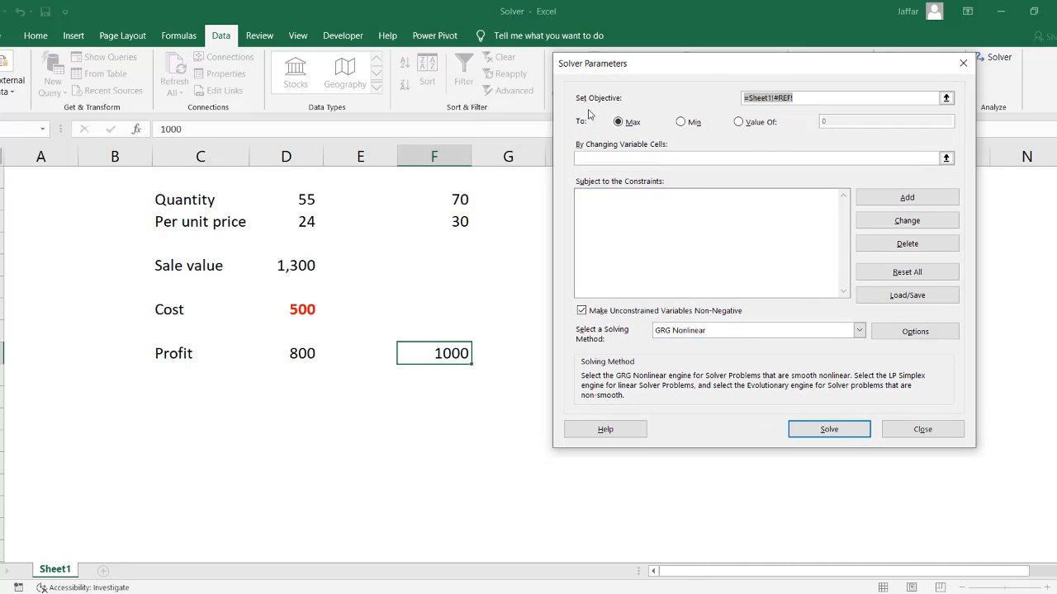
left_click(801, 100)
key("BackSpace")
key("BackSpace")
key("BackSpace")
key("BackSpace")
key("BackSpace")
key("BackSpace")
key("BackSpace")
key("BackSpace")
key("BackSpace")
key("BackSpace")
key("BackSpace")
key("BackSpace")
key("BackSpace")
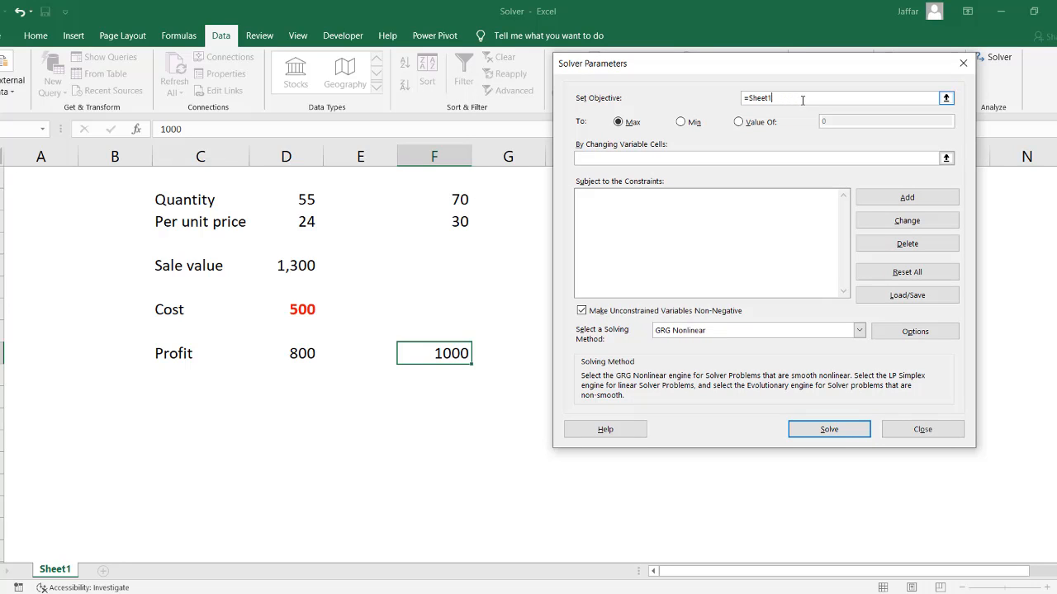
type("=")
left_click(305, 354)
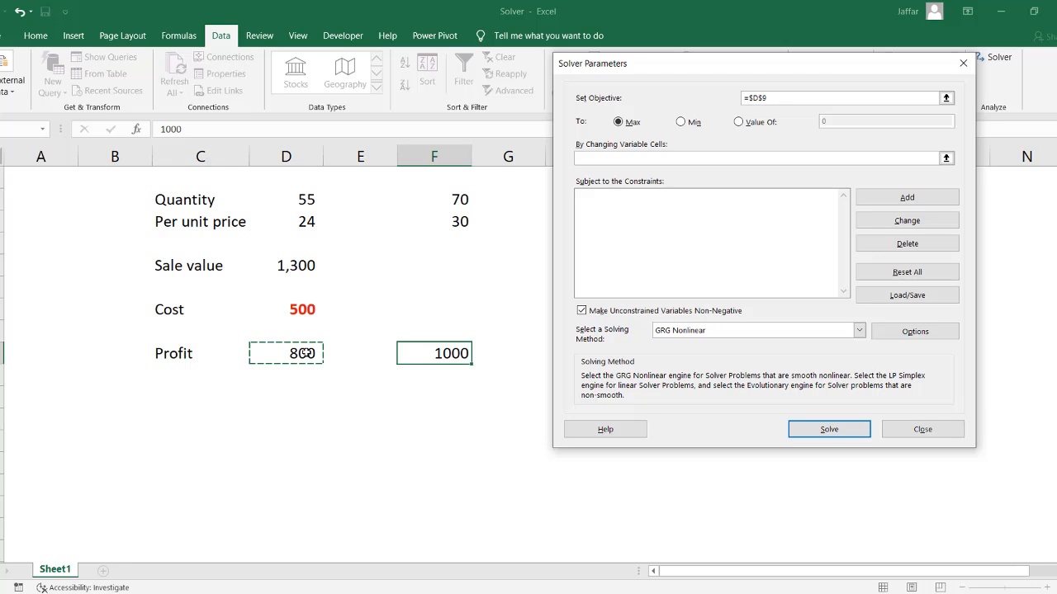
Step: Set the Solver objective to reach a value of 1000
left_click(738, 122)
left_click(844, 122)
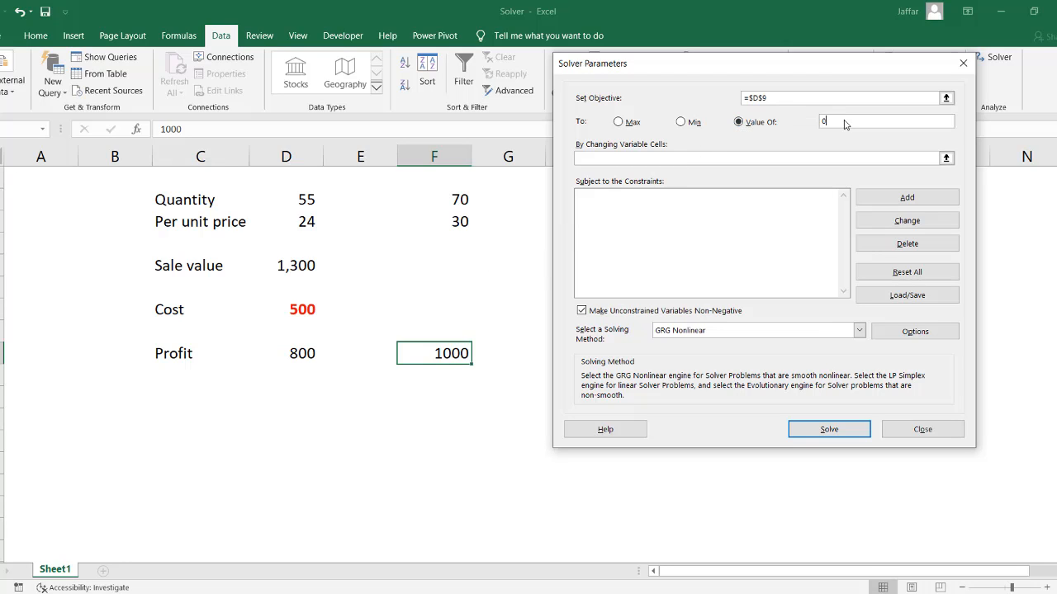
key("BackSpace")
type("1000")
Step: Set the quantity and per unit price cells D2:D3 as the Solver's changing variable cells
left_click(705, 158)
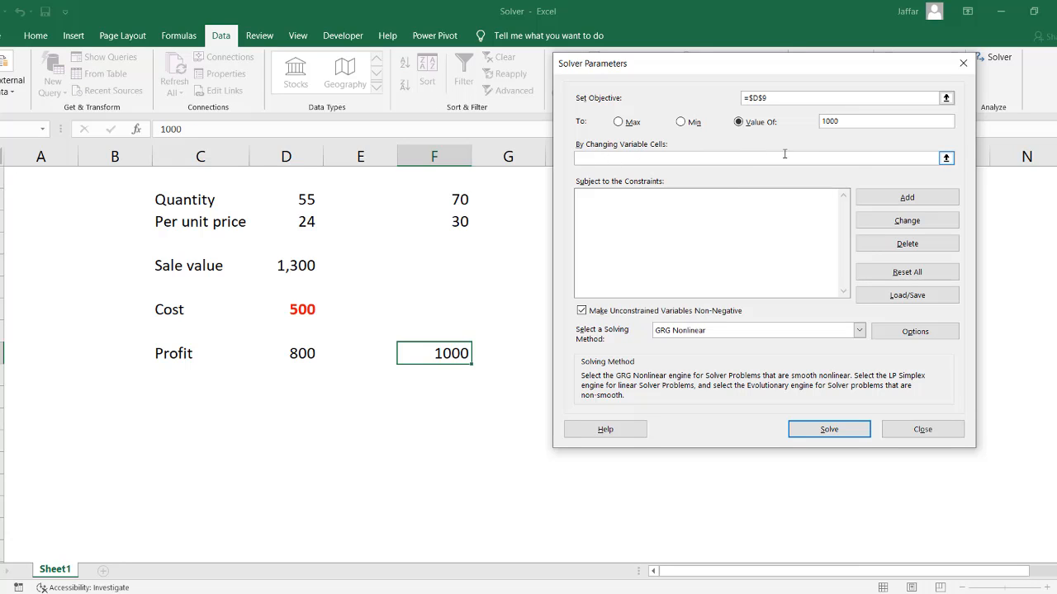
left_click(947, 158)
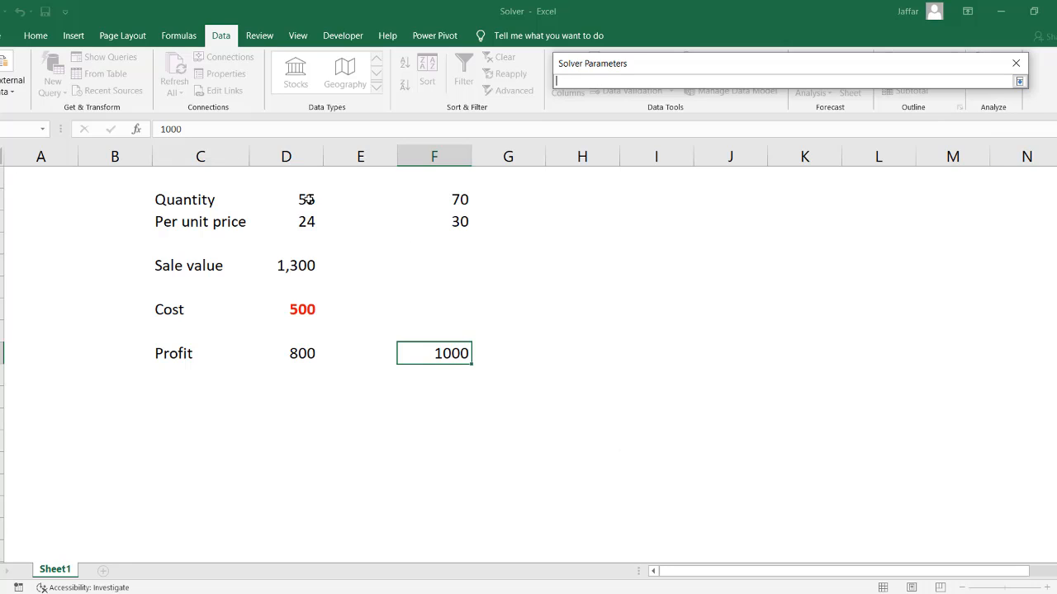
left_click(306, 201)
left_click_drag(306, 201, 307, 218)
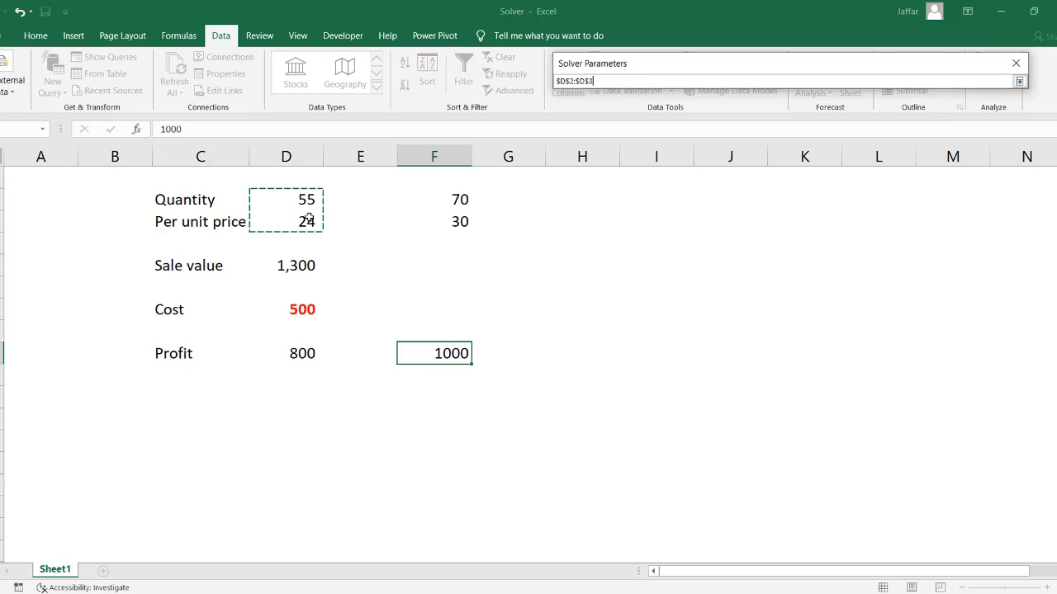
left_click(1019, 81)
left_click(693, 235)
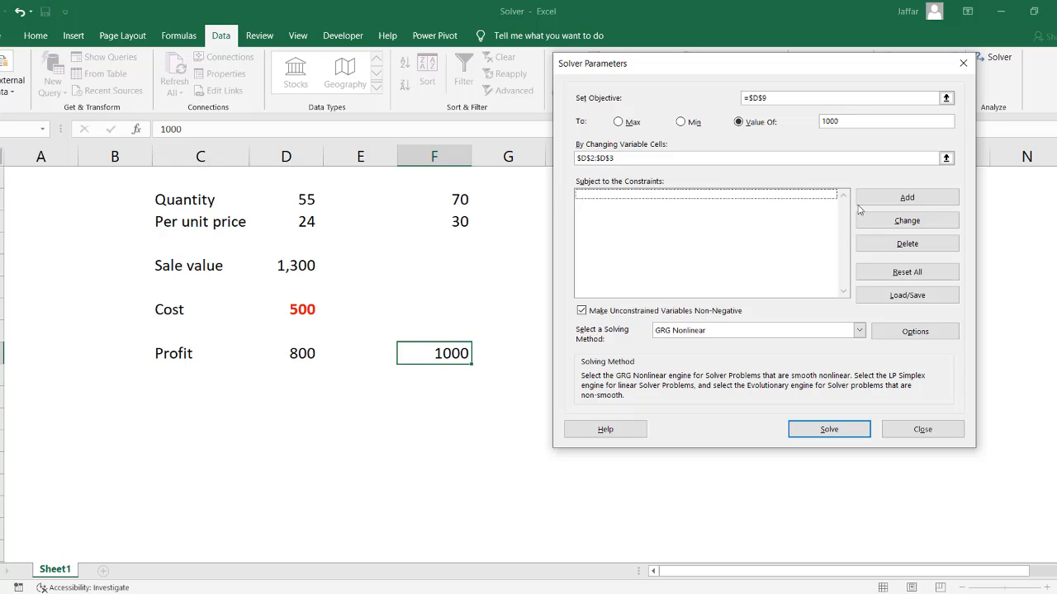
Step: Add a Solver constraint limiting the quantity in D2 to <= 70
left_click(890, 203)
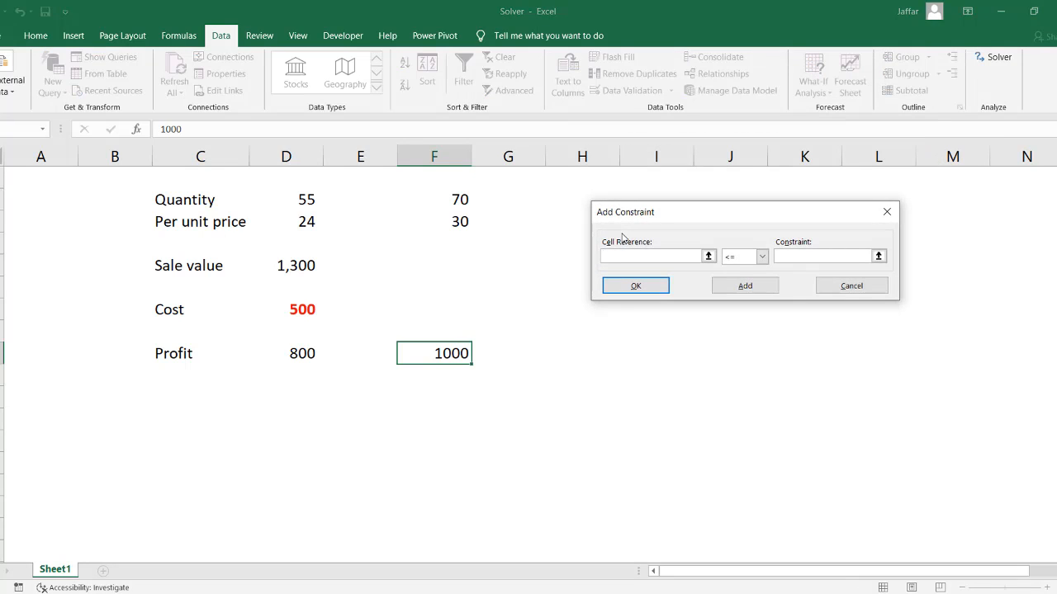
left_click(306, 199)
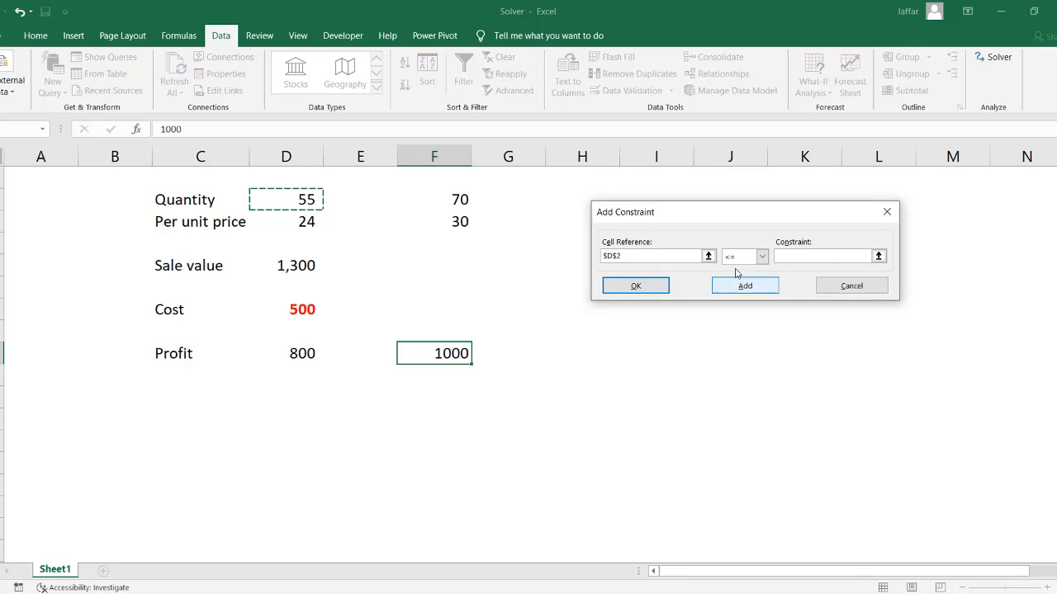
left_click(762, 256)
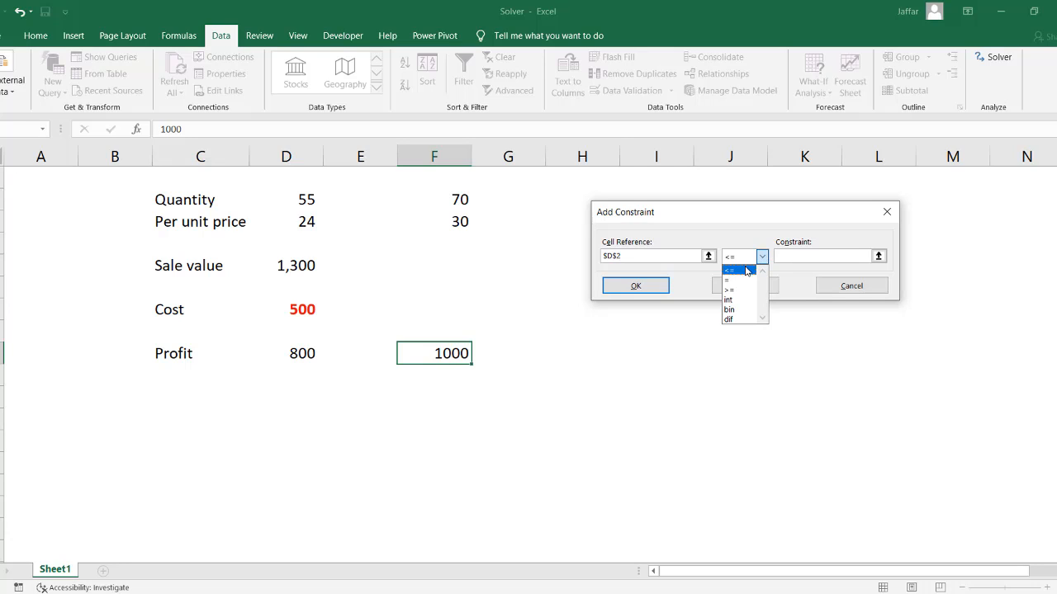
left_click(745, 270)
left_click(809, 259)
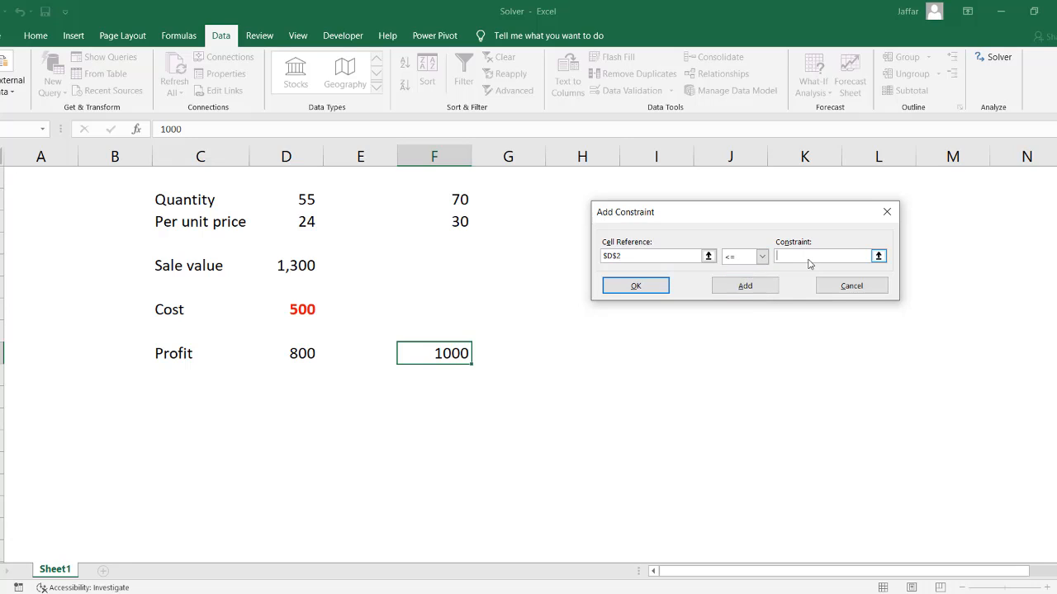
type("70")
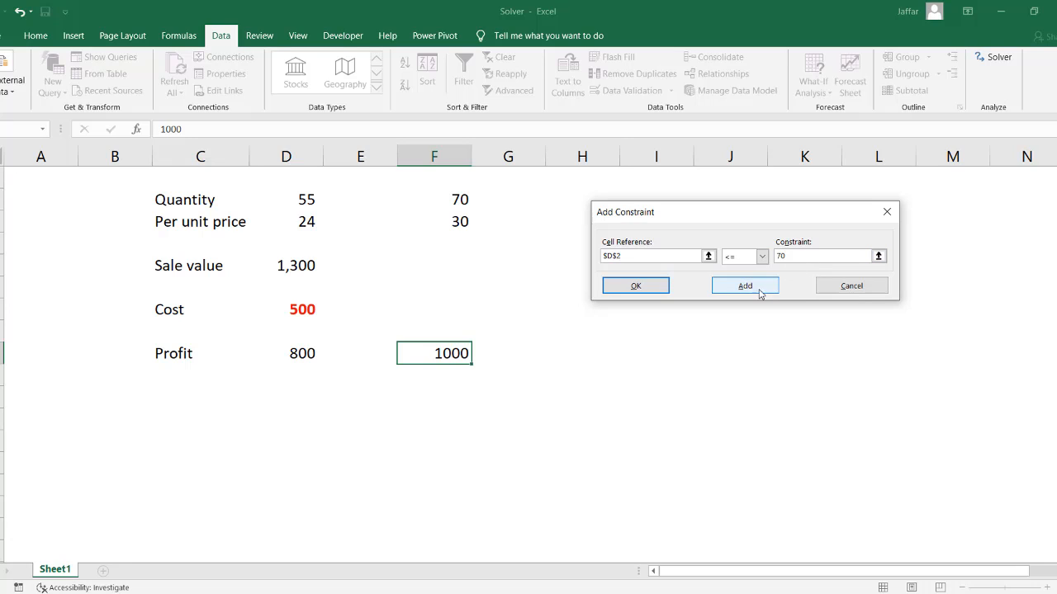
left_click(756, 289)
Step: Add a second constraint limiting the per unit price in D3 to <= 30 and return to the Solver parameters
left_click(650, 256)
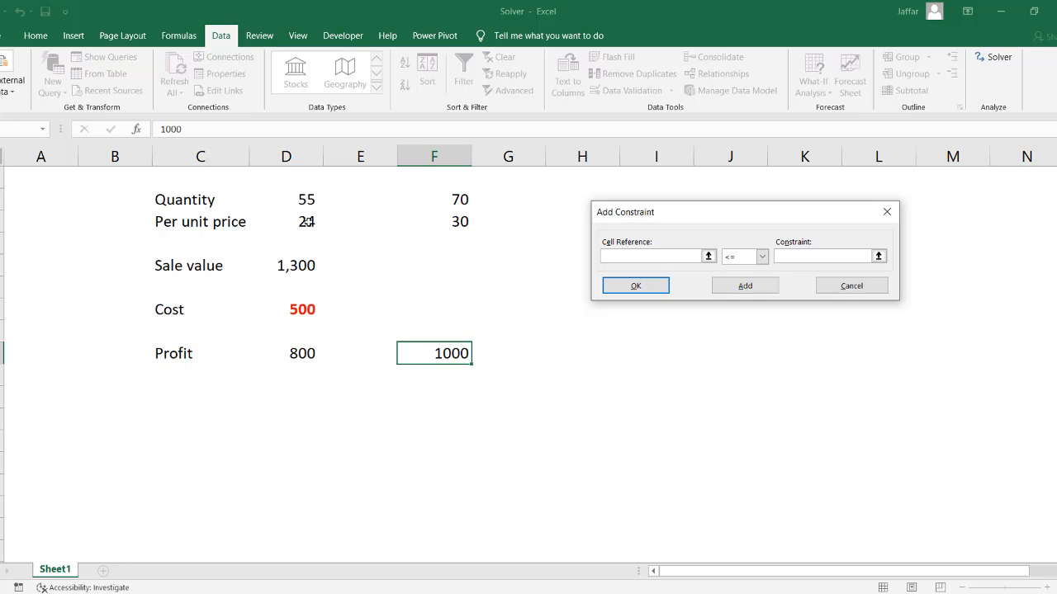
left_click(307, 221)
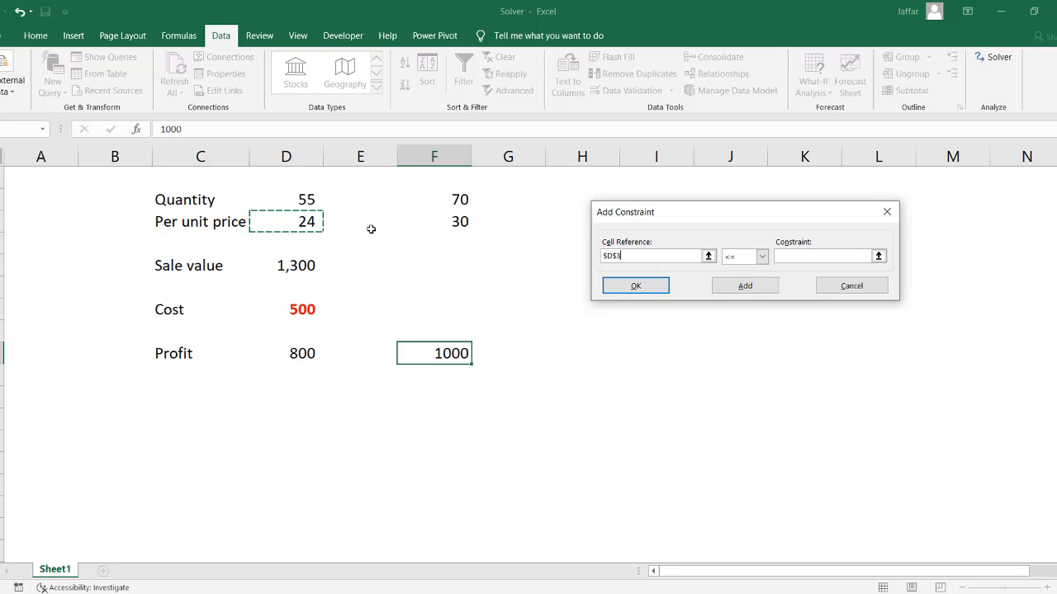
left_click(803, 257)
type("30")
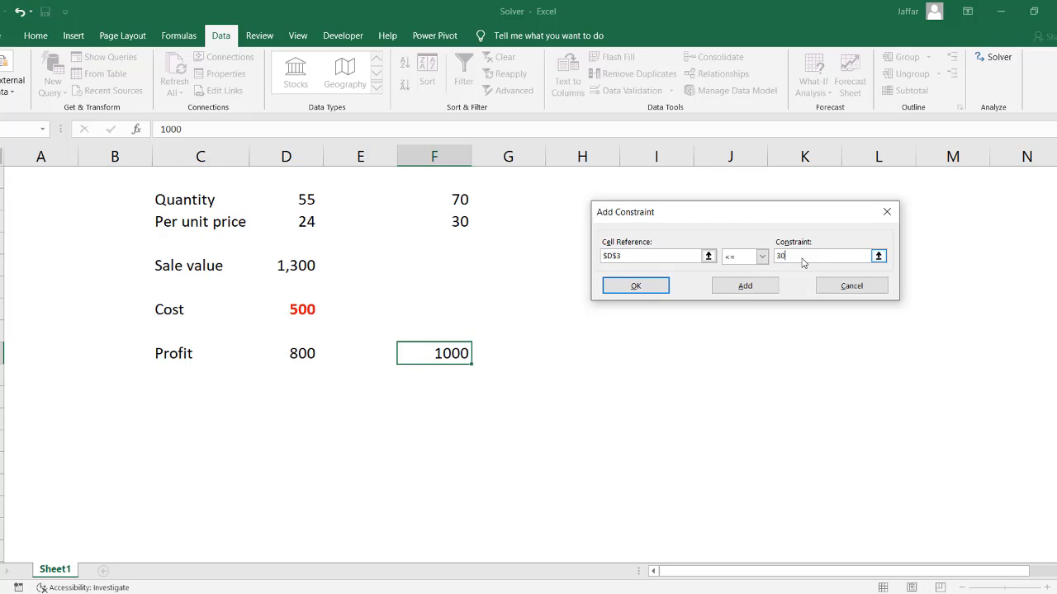
left_click(659, 288)
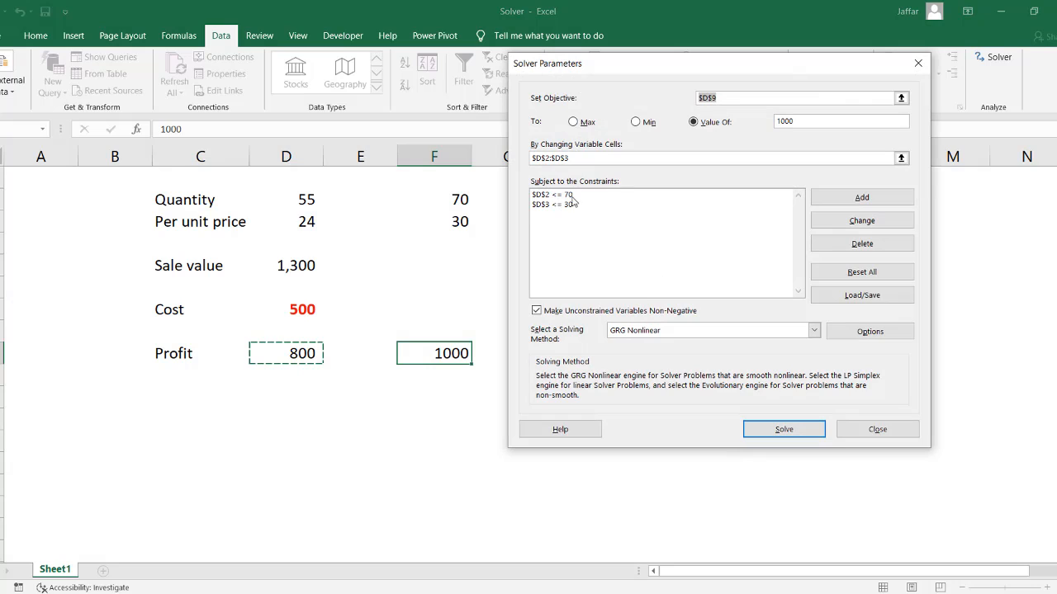
Step: Run Solver and keep its solution in the worksheet, dismissing the storage notification
left_click(763, 99)
left_click(796, 434)
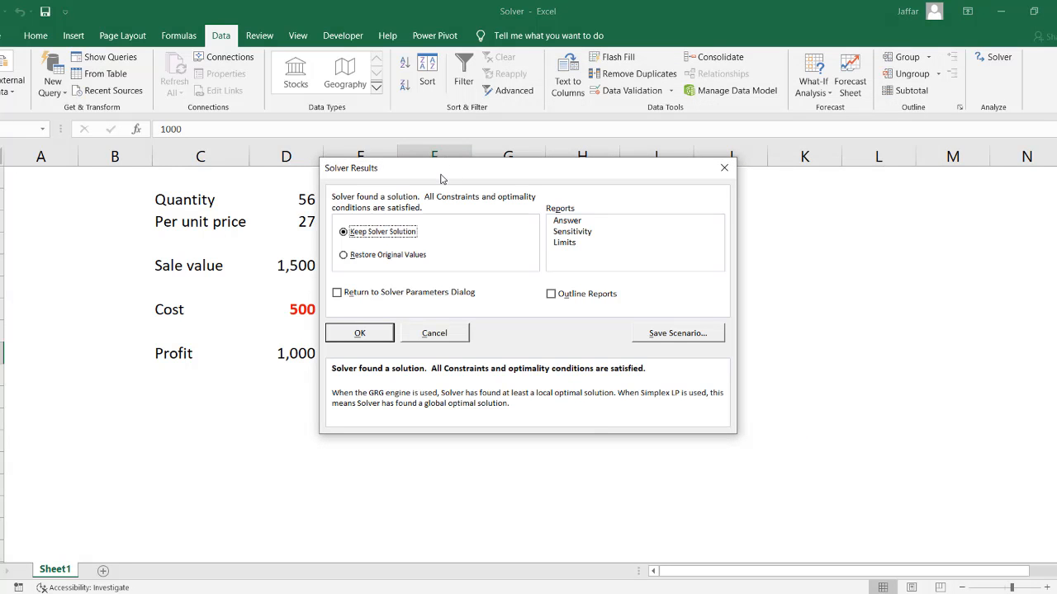
left_click_drag(441, 178, 676, 163)
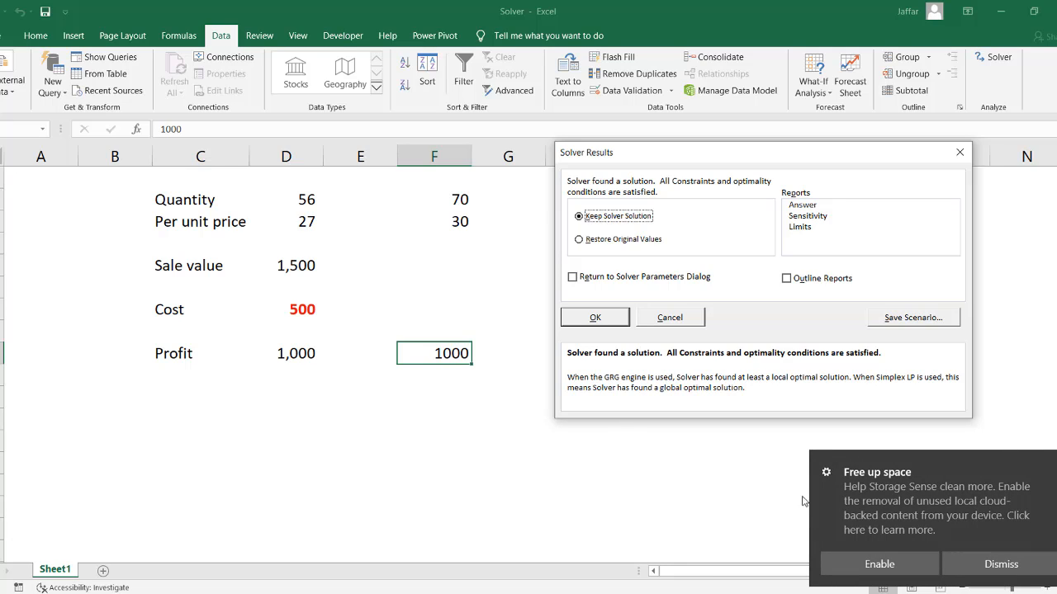
left_click(1001, 567)
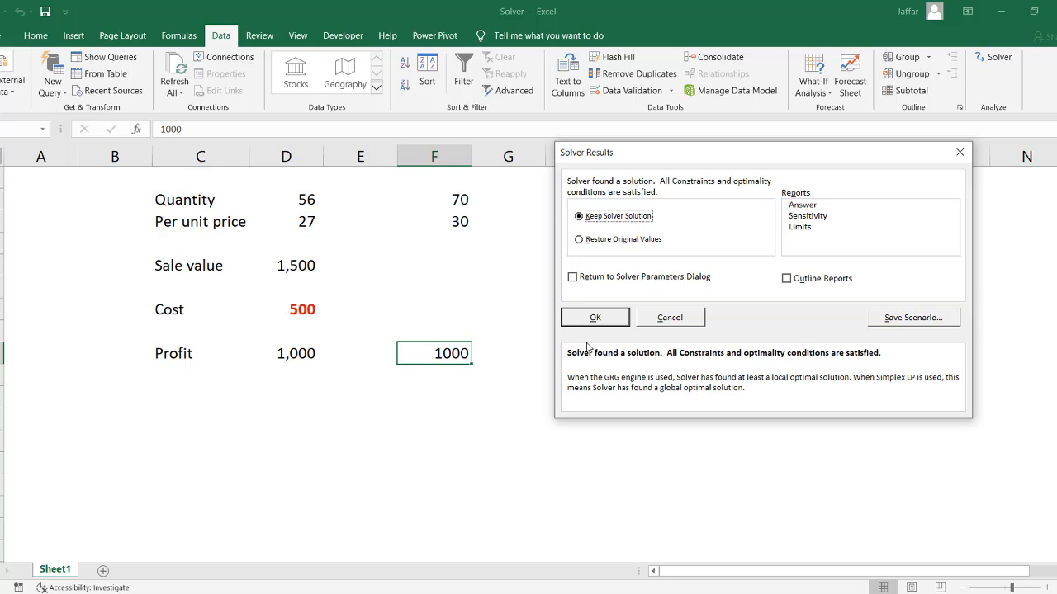
left_click(601, 318)
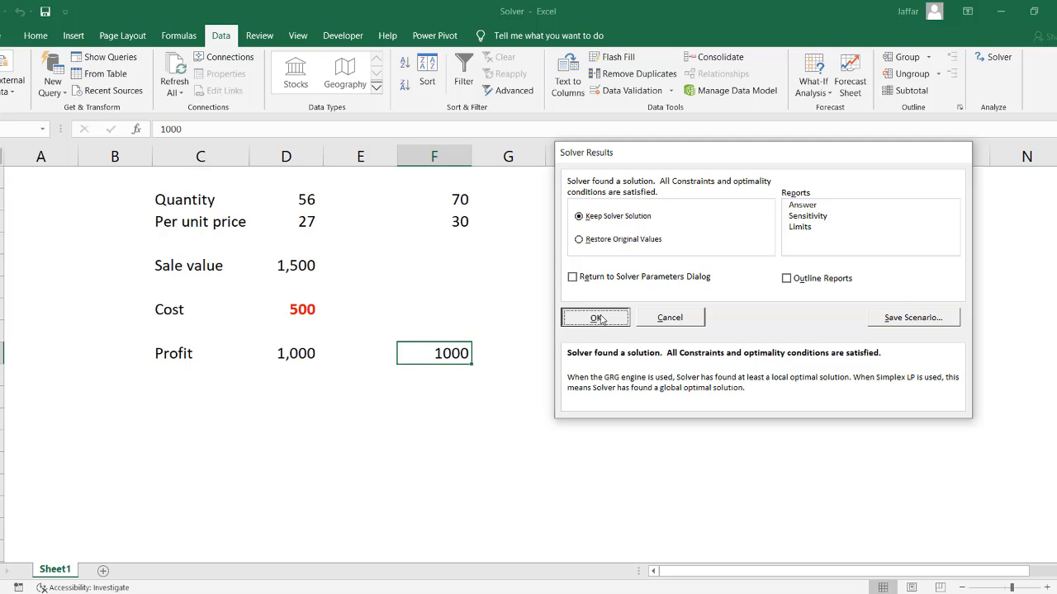
left_click(445, 593)
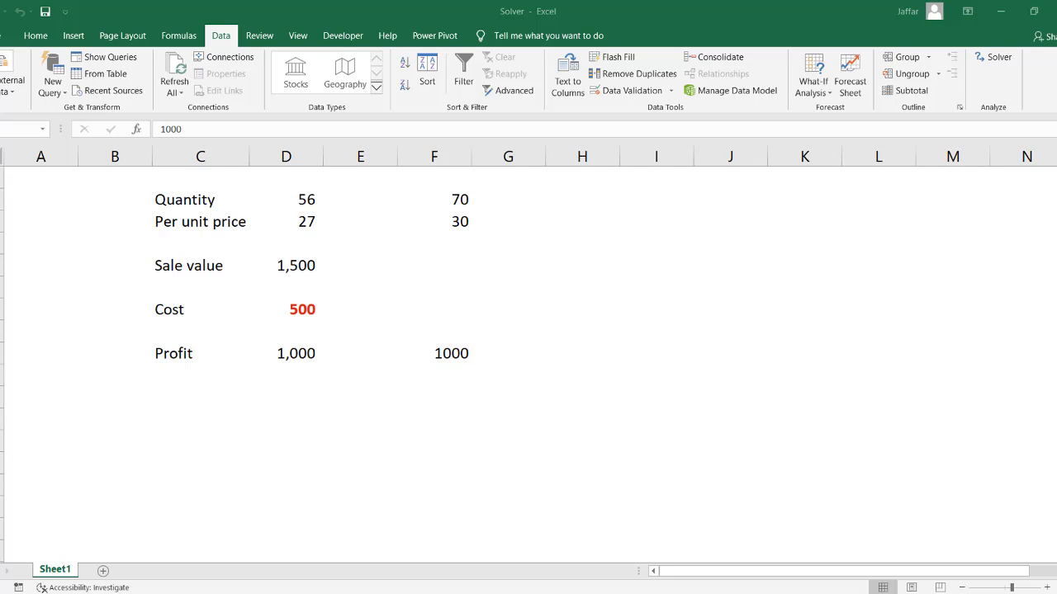